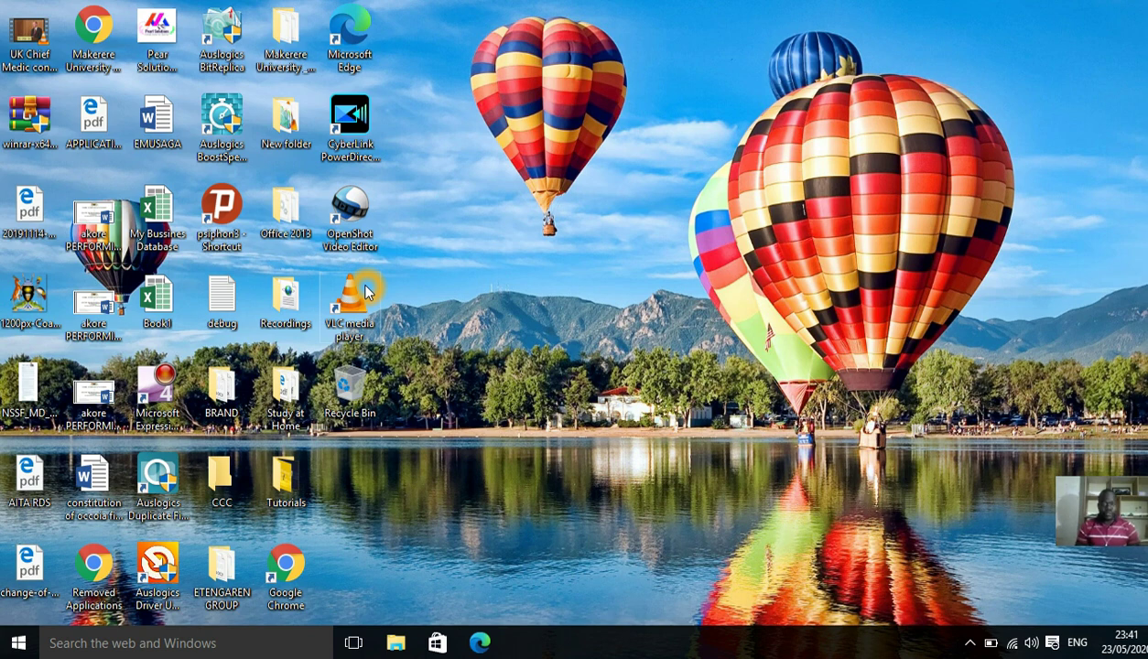
Try to launch Excel 2013 from the Microsoft Office 2013 group in the list of all installed apps
{"action": "left_click", "coordinate": [19, 642]}
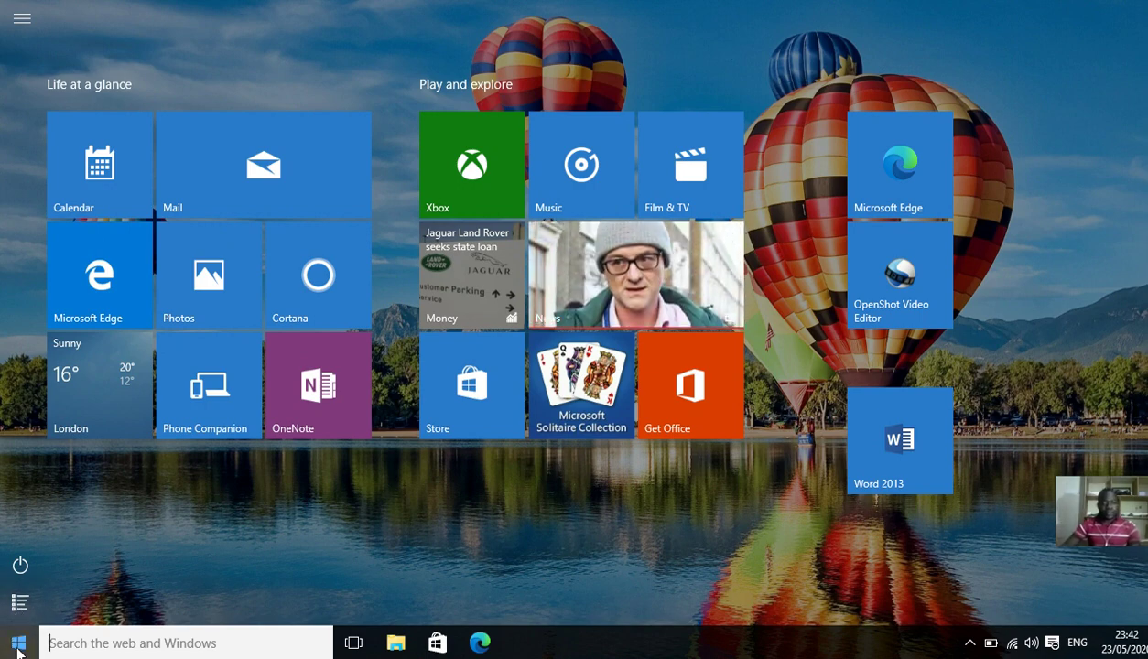
{"action": "left_click", "coordinate": [18, 644]}
{"action": "left_click", "coordinate": [18, 644]}
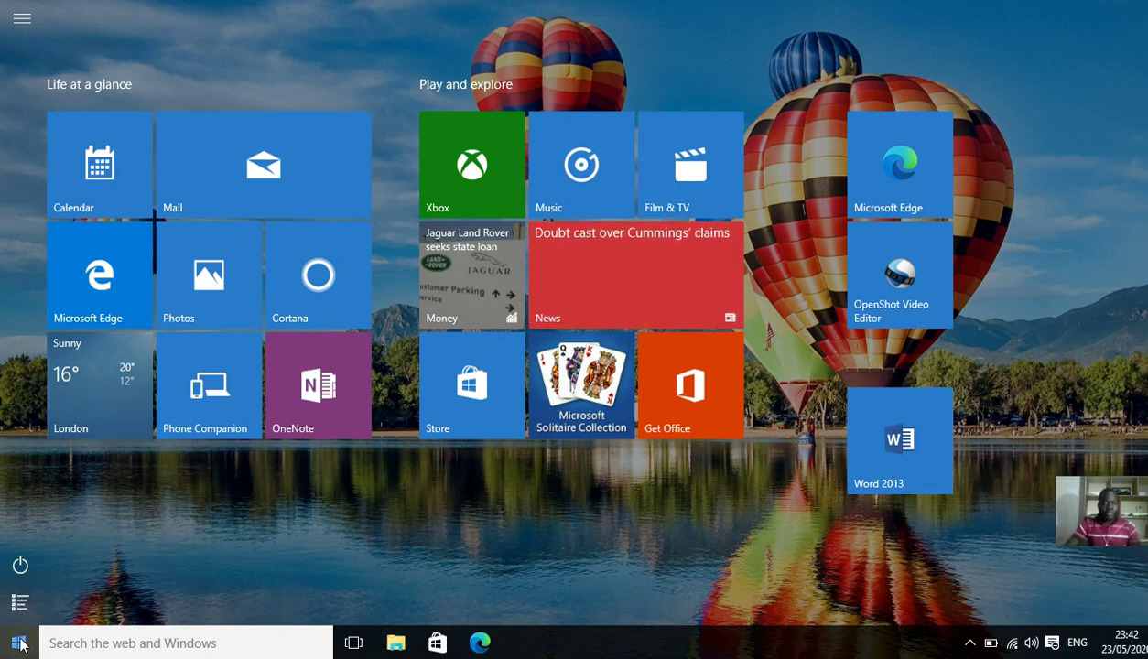
{"action": "left_click", "coordinate": [20, 602]}
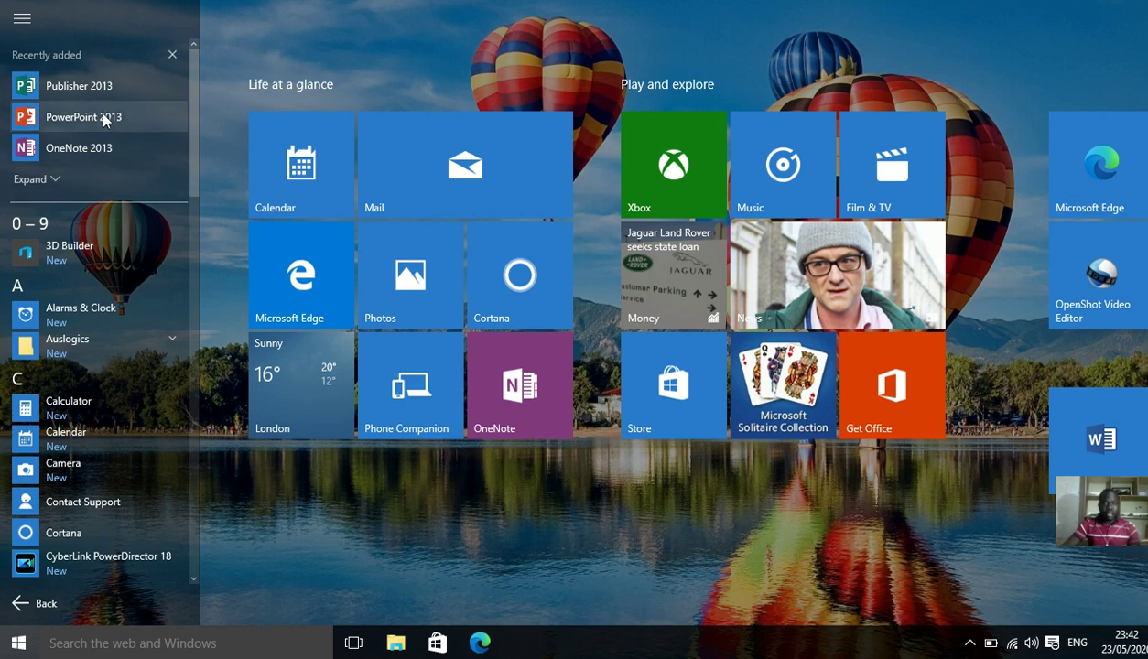
{"action": "scroll", "coordinate": [98, 168], "scroll_direction": "down", "scroll_amount": 8}
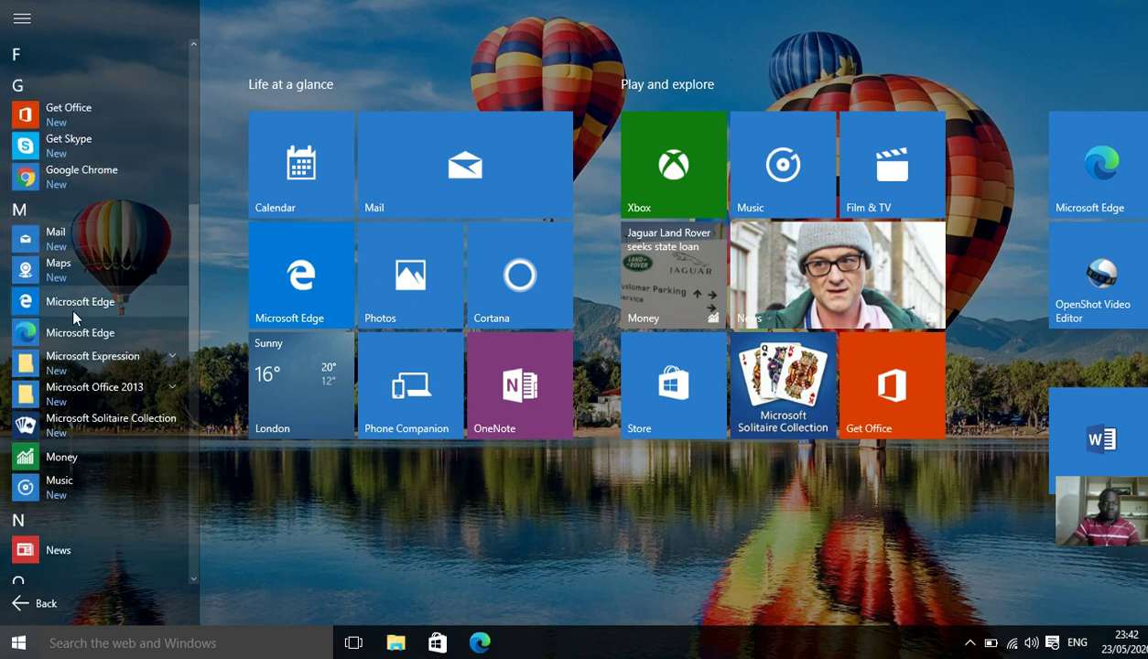
{"action": "left_click", "coordinate": [119, 388]}
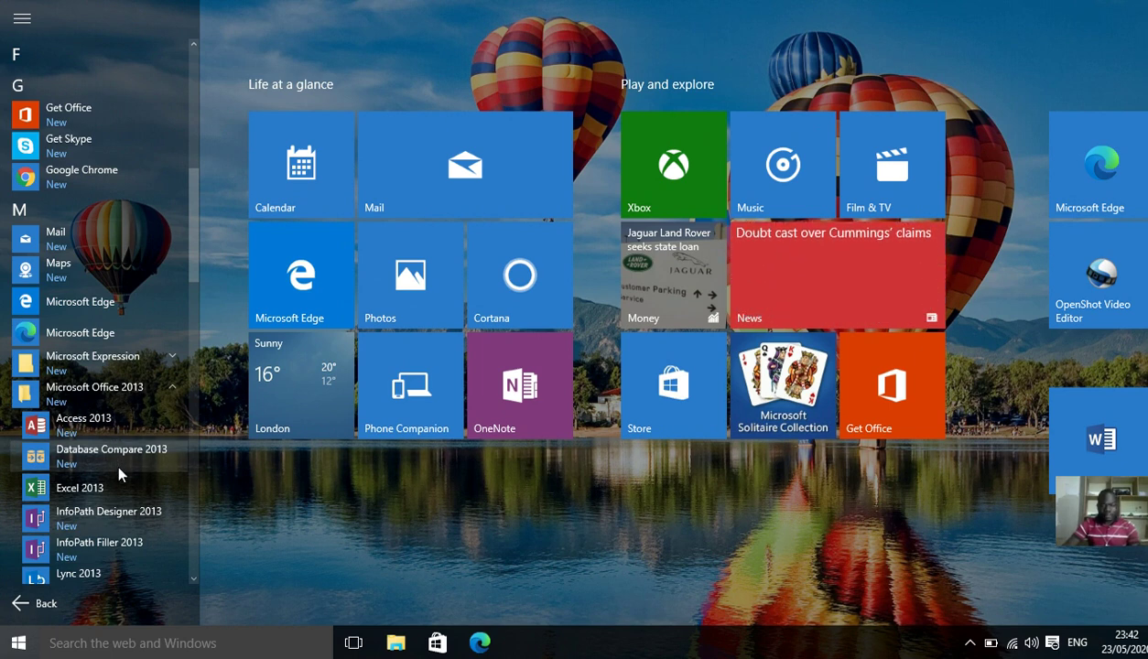
{"action": "scroll", "coordinate": [117, 454], "scroll_direction": "down", "scroll_amount": 3}
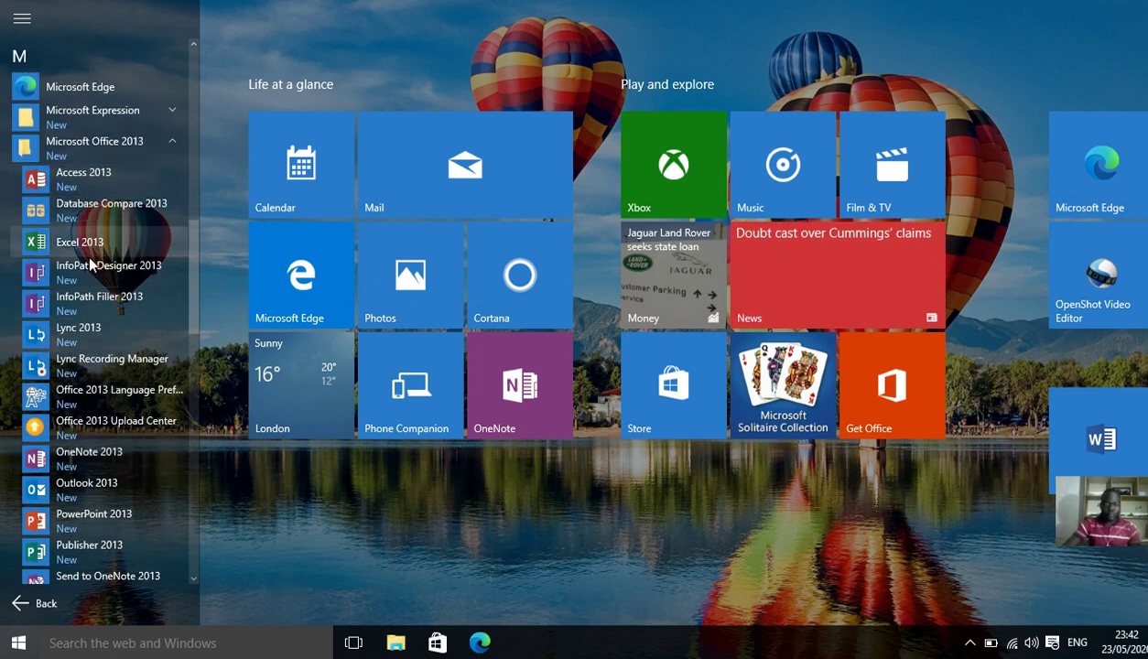
{"action": "scroll", "coordinate": [92, 265], "scroll_direction": "down", "scroll_amount": 5}
{"action": "scroll", "coordinate": [92, 275], "scroll_direction": "up", "scroll_amount": 4}
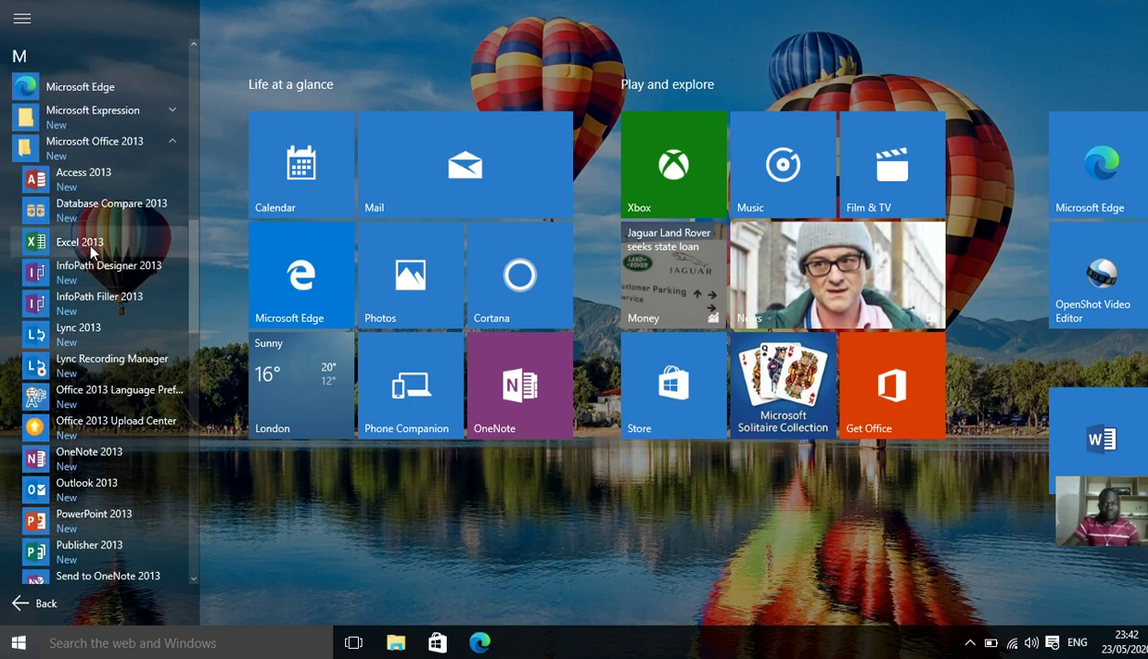
{"action": "left_click", "coordinate": [81, 242]}
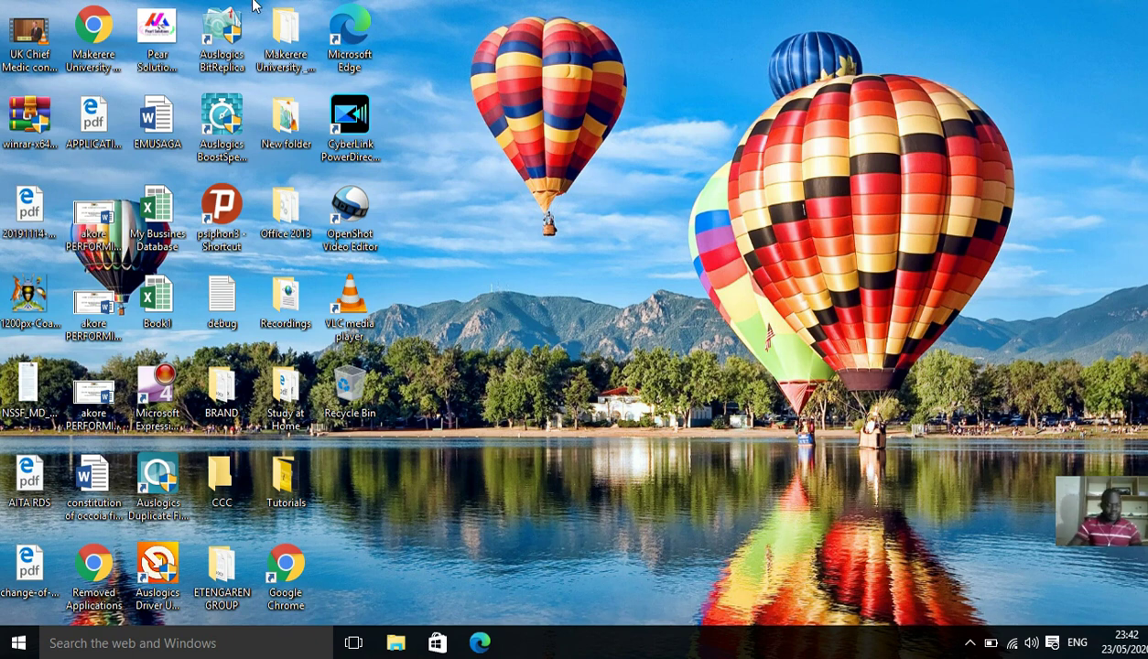
Search the computer for Excel 2013 and open it with a blank workbook
{"action": "key", "text": "super"}
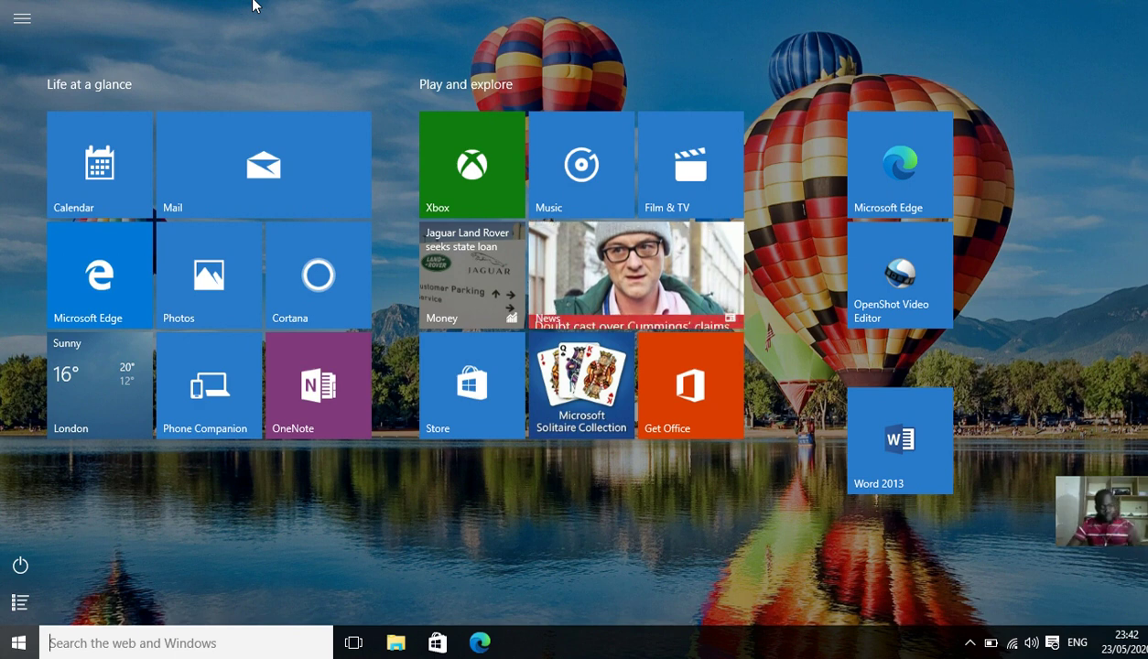
{"action": "type", "text": "exe"}
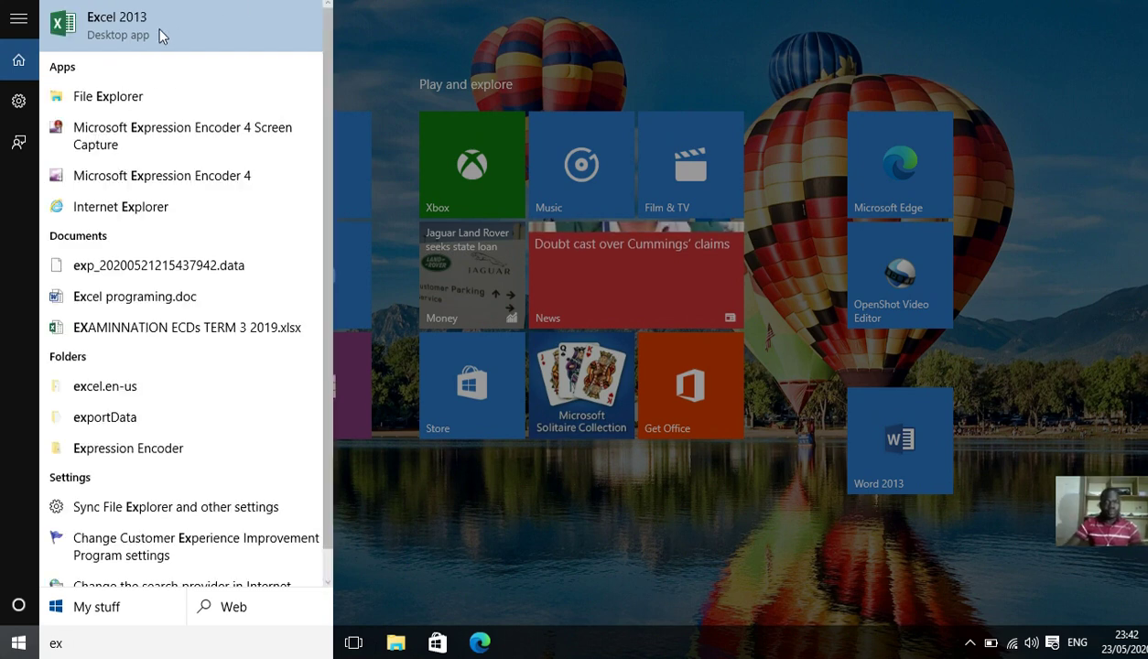
{"action": "left_click", "coordinate": [106, 18]}
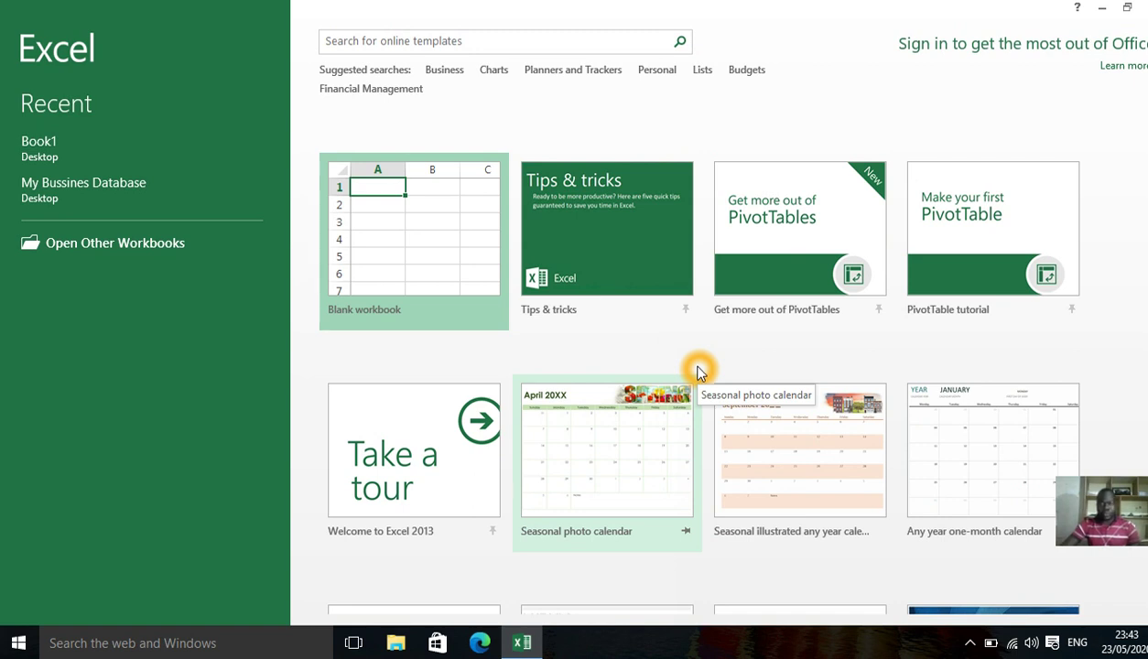
{"action": "left_click", "coordinate": [436, 240]}
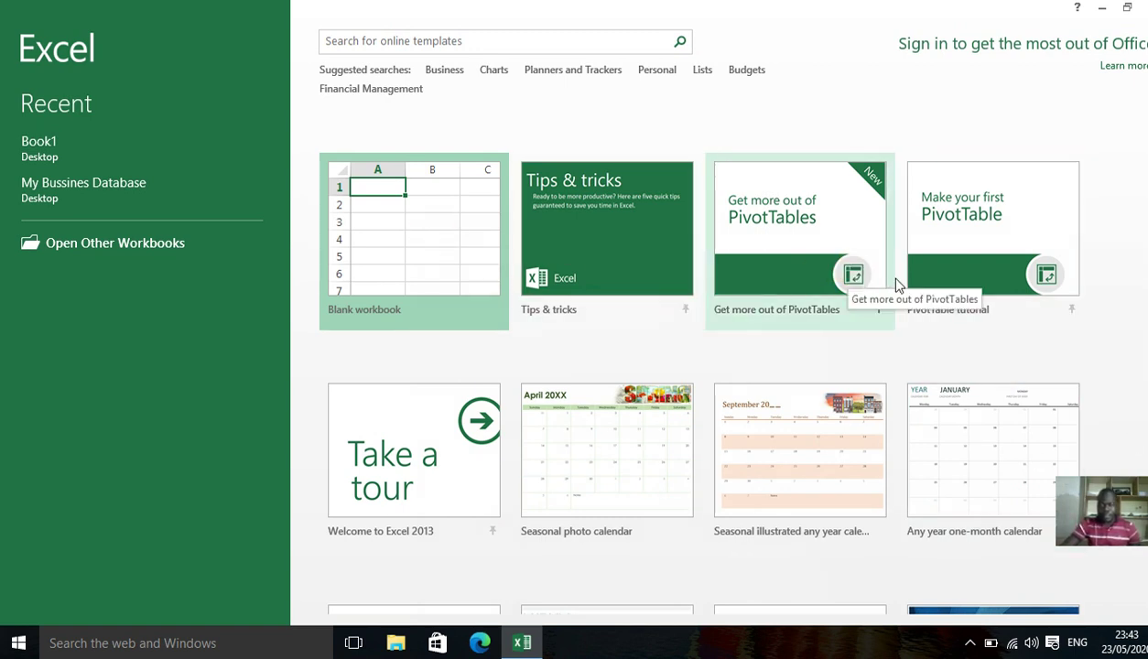
{"action": "scroll", "coordinate": [904, 326], "scroll_direction": "down", "scroll_amount": 1}
{"action": "scroll", "coordinate": [659, 340], "scroll_direction": "up", "scroll_amount": 1}
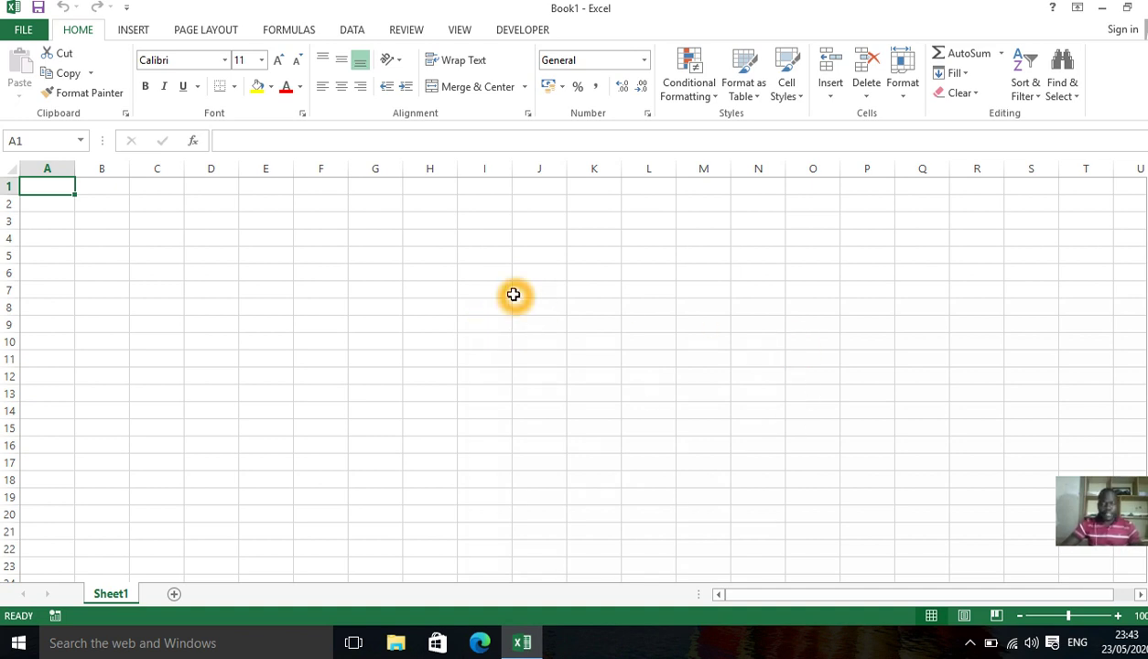
Enlarge the worksheet view to 190% zoom
{"action": "left_click", "coordinate": [1120, 619]}
{"action": "left_click", "coordinate": [1120, 619]}
{"action": "left_click", "coordinate": [1120, 619]}
{"action": "left_click", "coordinate": [1119, 619]}
{"action": "left_click", "coordinate": [1119, 619]}
{"action": "left_click", "coordinate": [1120, 619]}
{"action": "left_click", "coordinate": [1120, 619]}
{"action": "left_click", "coordinate": [1120, 619]}
{"action": "left_click", "coordinate": [1120, 619]}
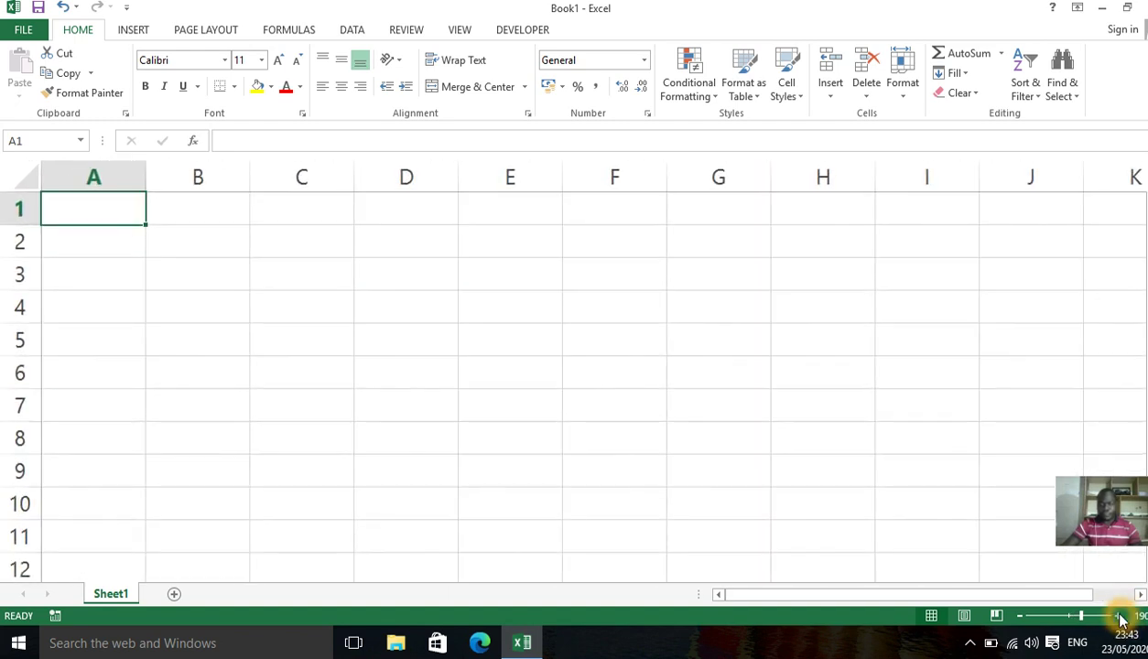
{"action": "left_click", "coordinate": [465, 304]}
{"action": "left_click", "coordinate": [181, 244]}
{"action": "left_click", "coordinate": [341, 318]}
{"action": "left_click", "coordinate": [349, 318]}
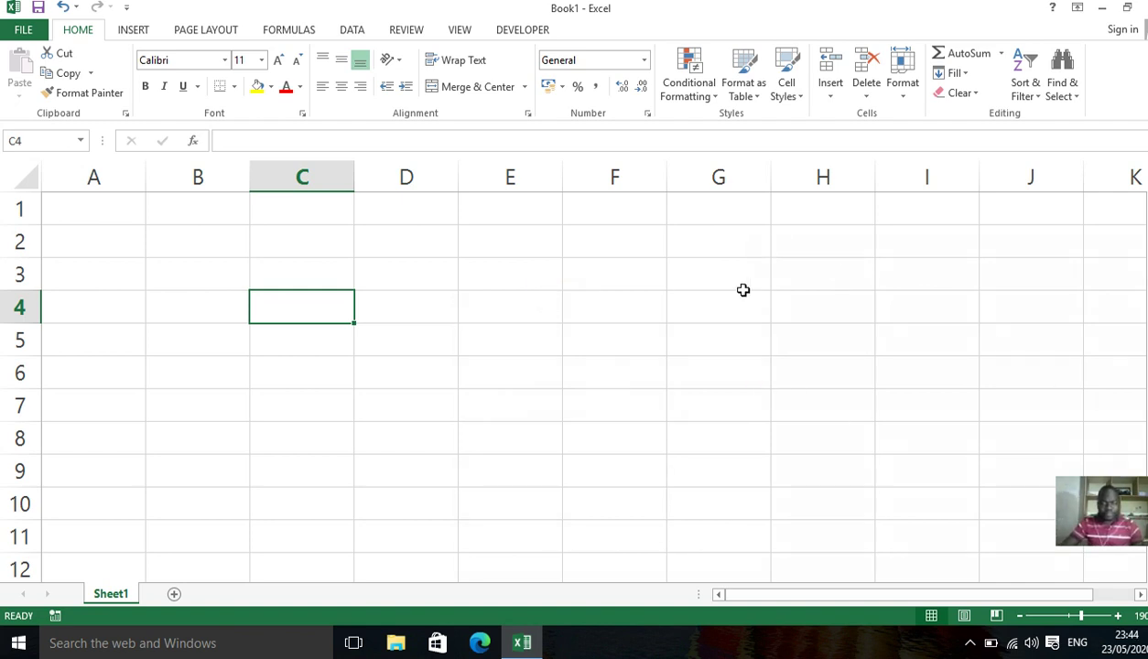
{"action": "left_click", "coordinate": [401, 274]}
{"action": "left_click", "coordinate": [401, 274]}
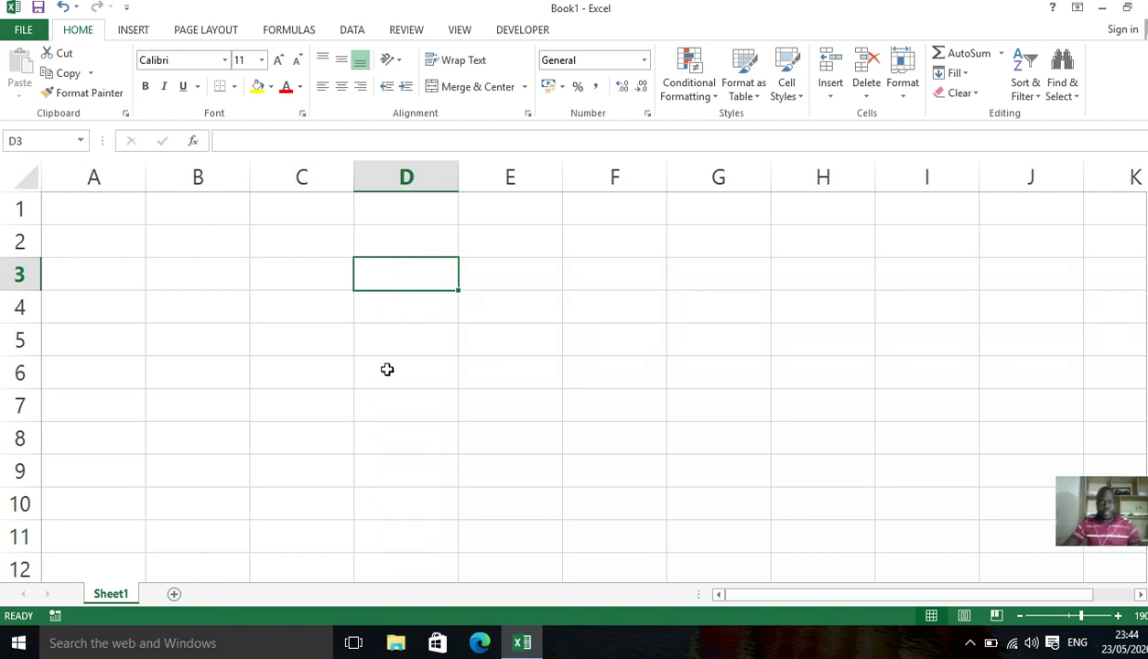
{"action": "left_click", "coordinate": [262, 306]}
Enter the column headers Month, Male, Female and Children in cells A2 to D2
{"action": "left_click", "coordinate": [95, 243]}
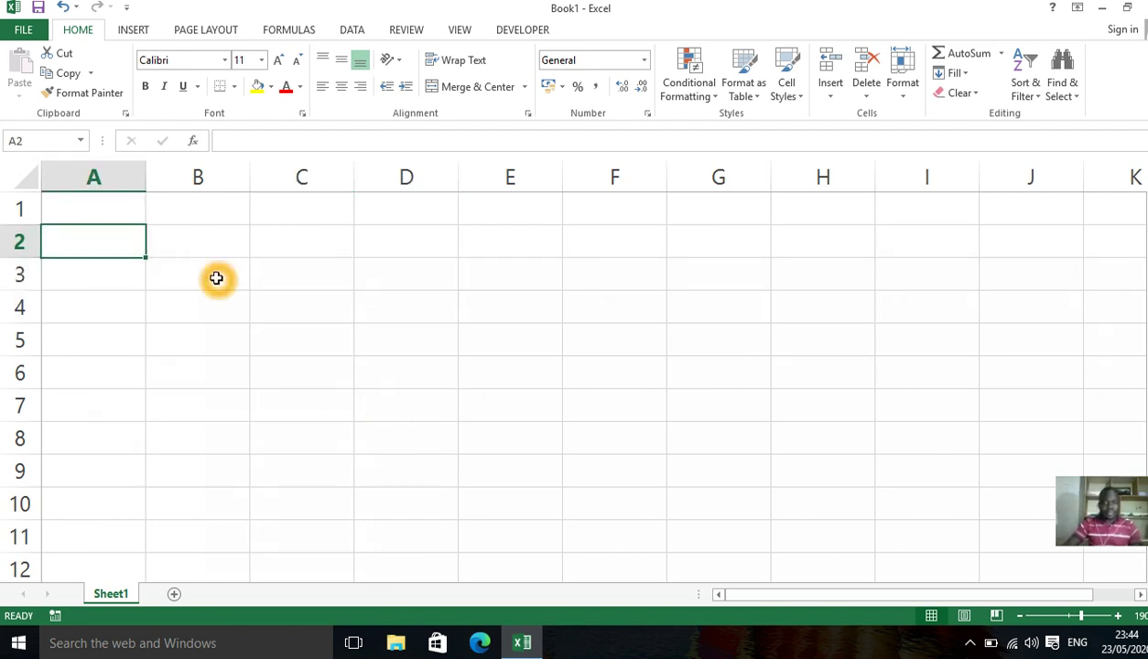
{"action": "type", "text": "Month"}
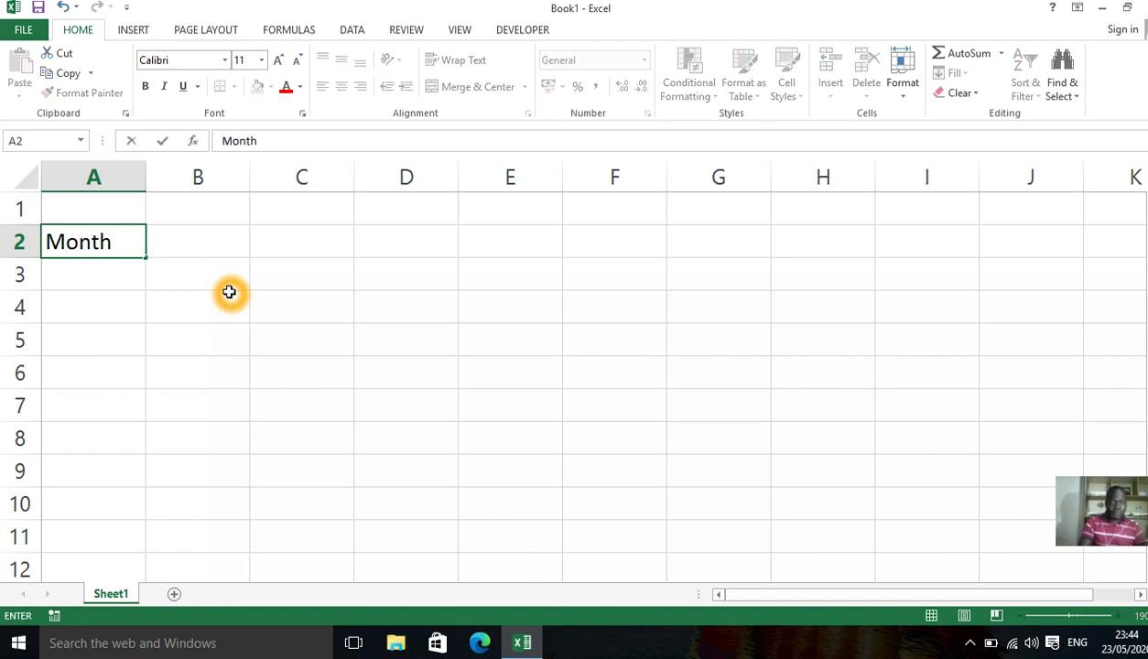
{"action": "key", "text": "Tab"}
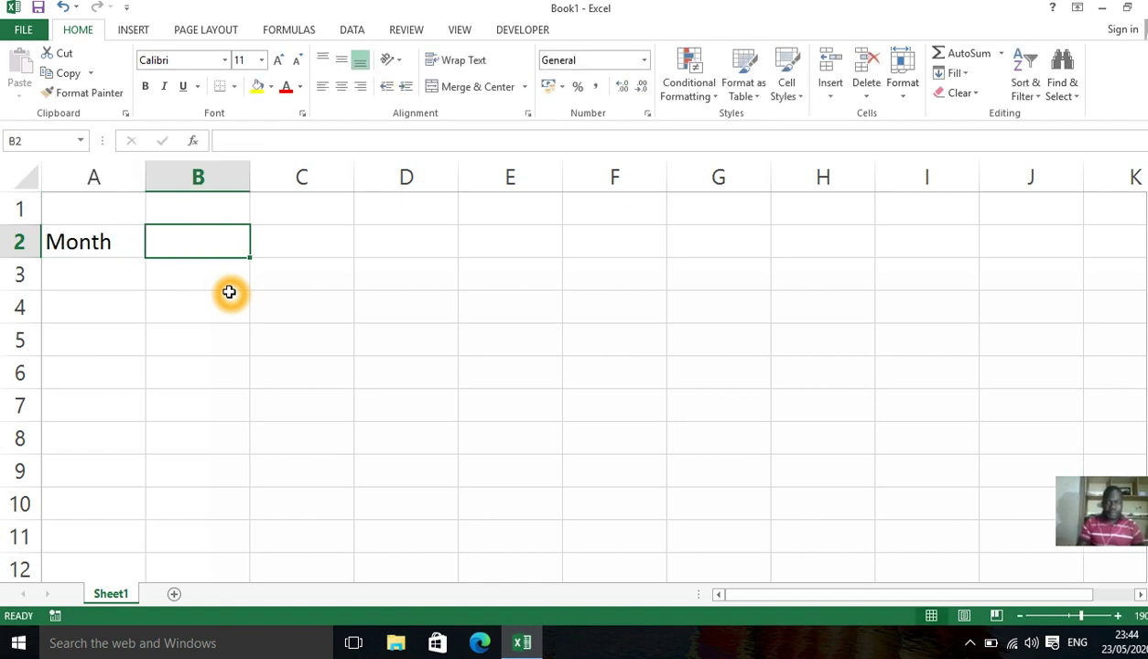
{"action": "type", "text": "Male"}
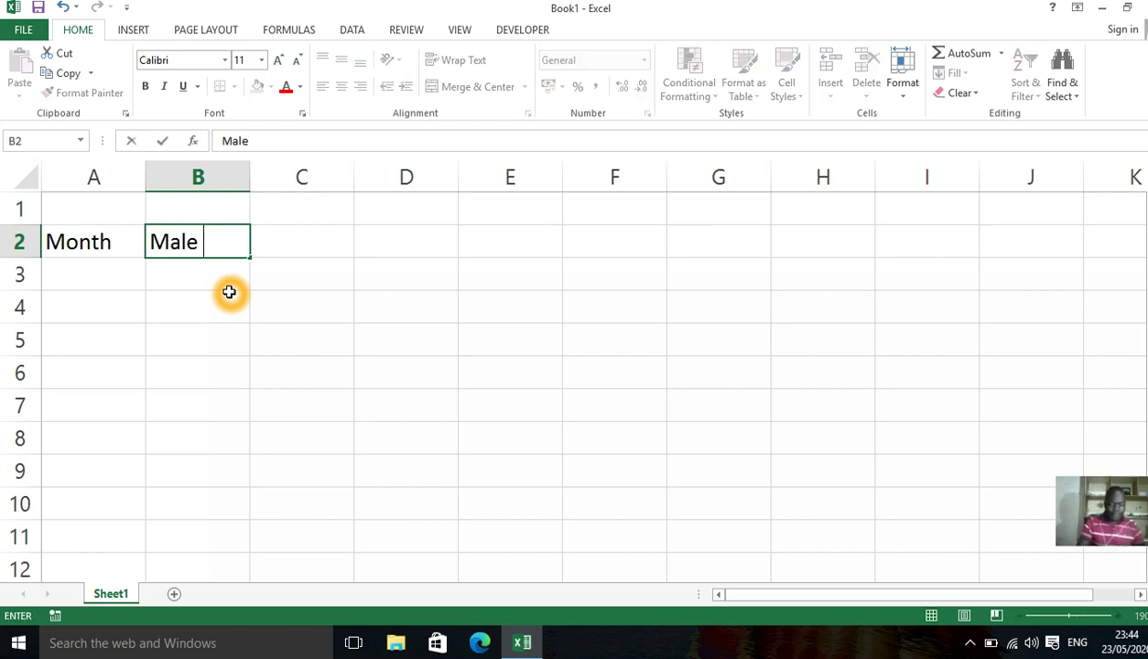
{"action": "key", "text": "Tab"}
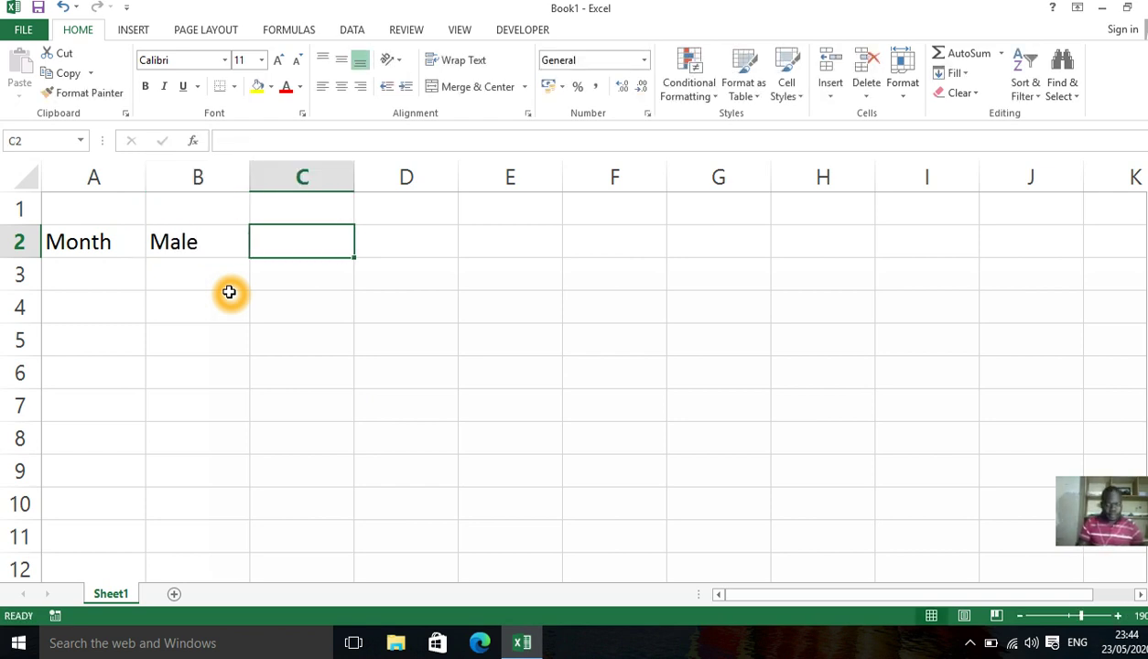
{"action": "type", "text": "Female"}
{"action": "key", "text": "Tab"}
{"action": "type", "text": "Child"}
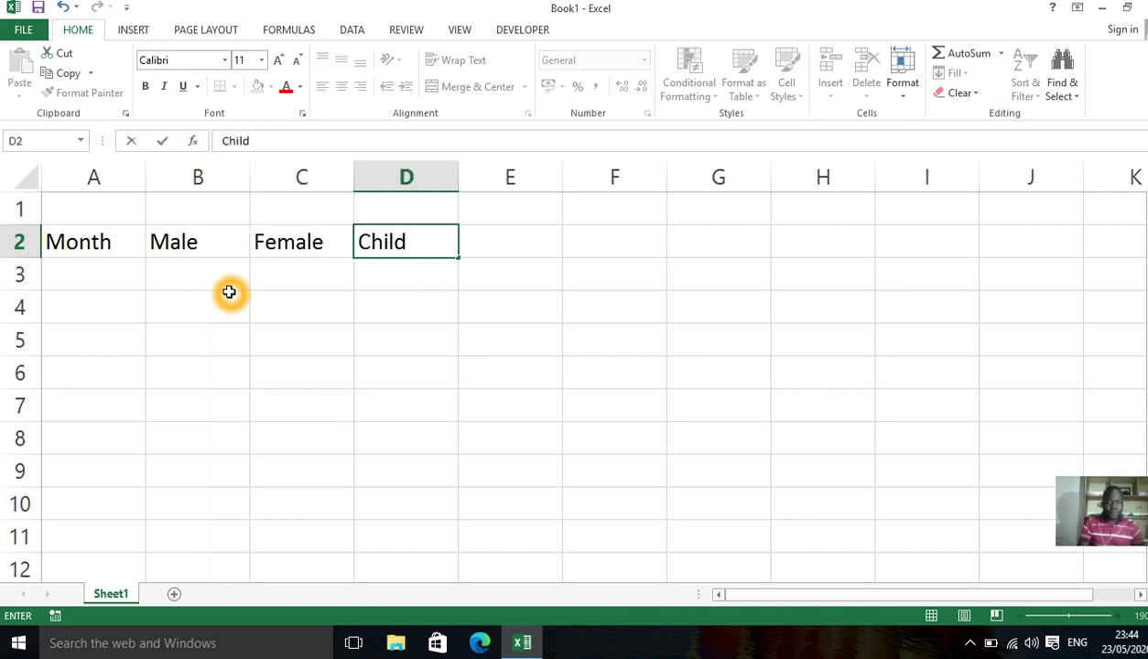
{"action": "type", "text": "ren"}
{"action": "key", "text": "Return"}
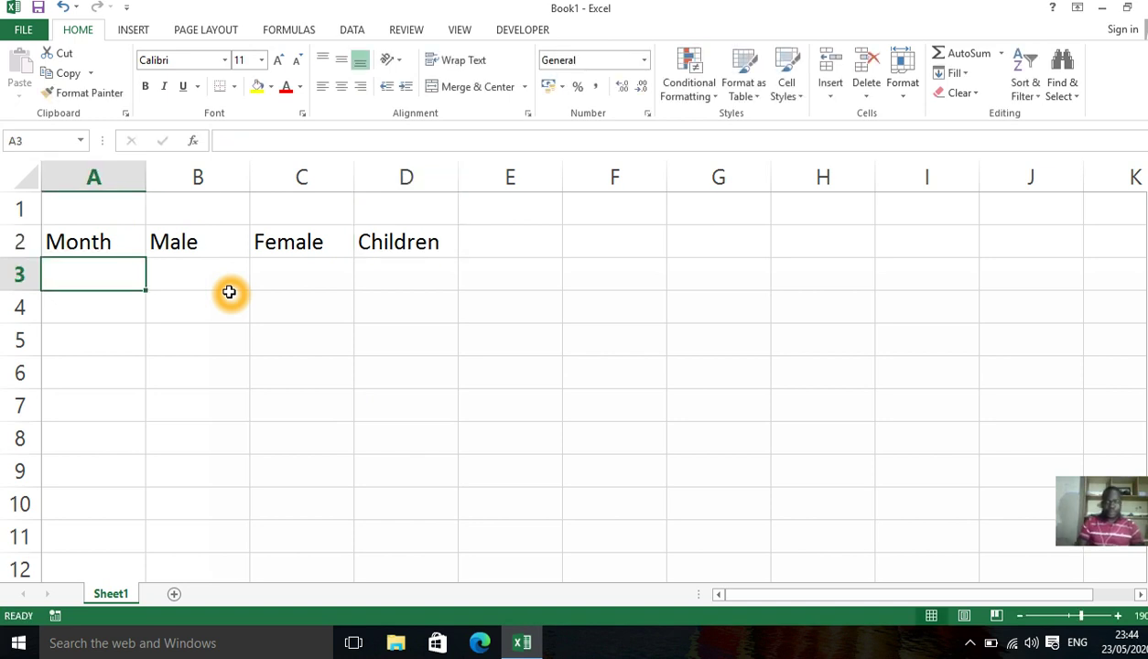
Enter January in cell A3 and February in cell A4 under the Month header
{"action": "left_click", "coordinate": [513, 307]}
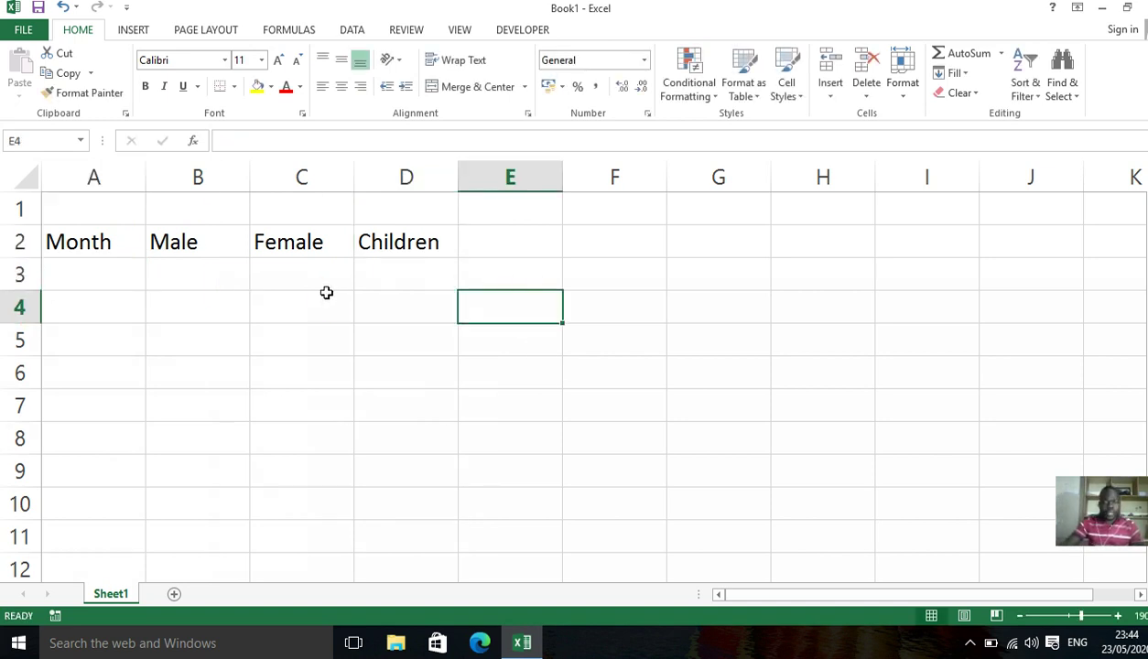
{"action": "left_click", "coordinate": [328, 289]}
{"action": "left_click", "coordinate": [114, 269]}
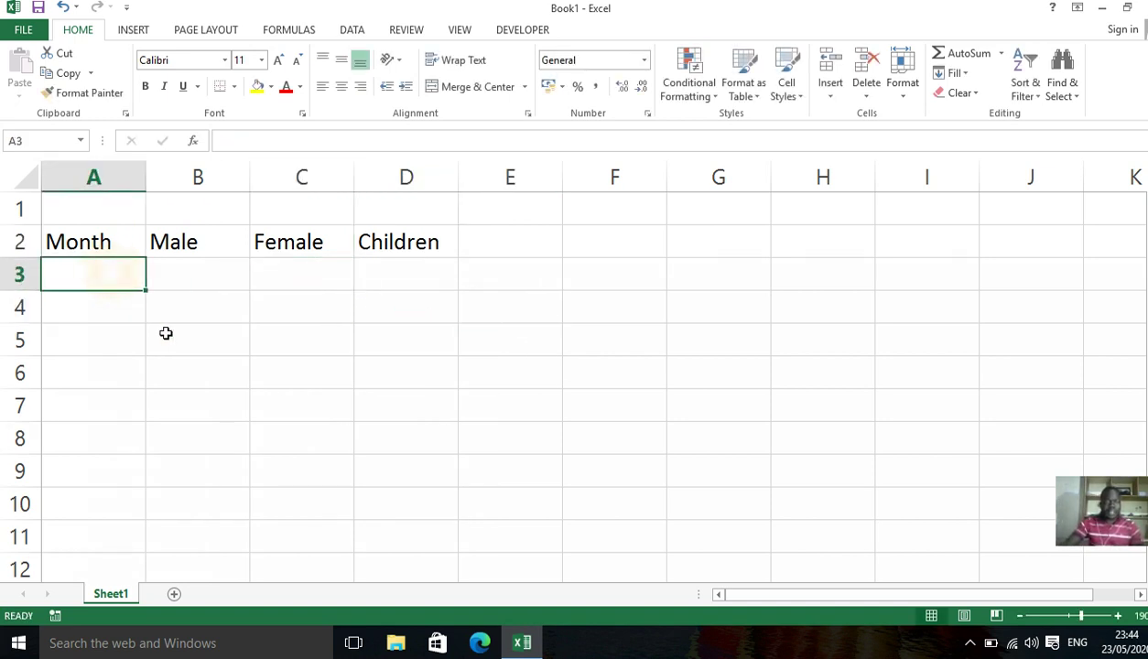
{"action": "type", "text": "Jan"}
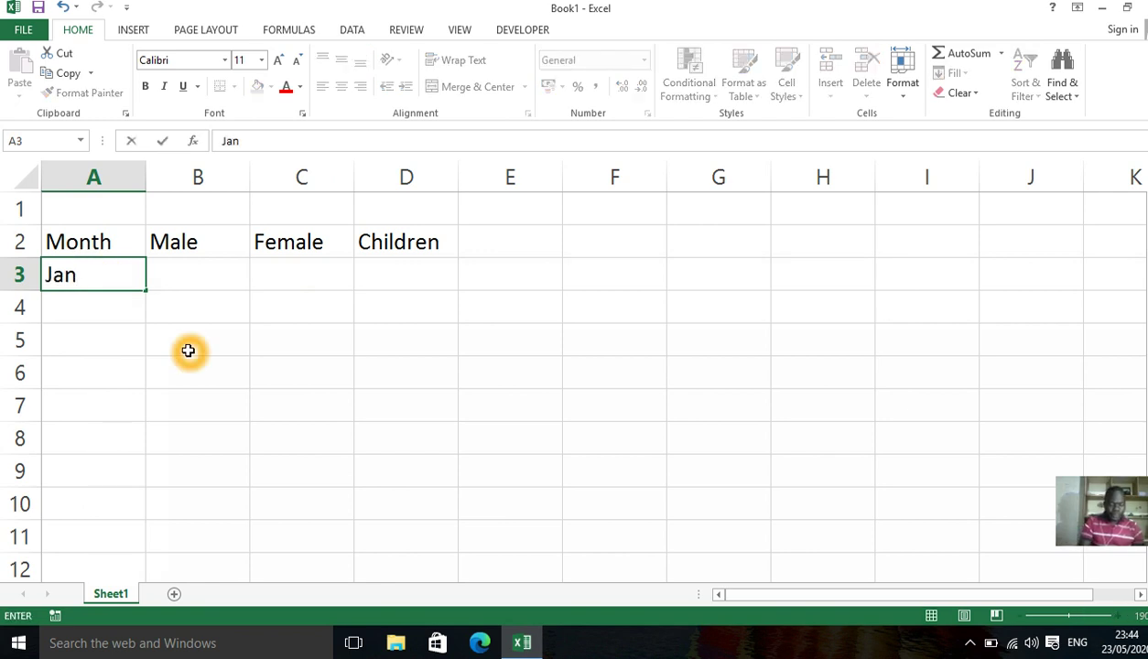
{"action": "type", "text": "ua"}
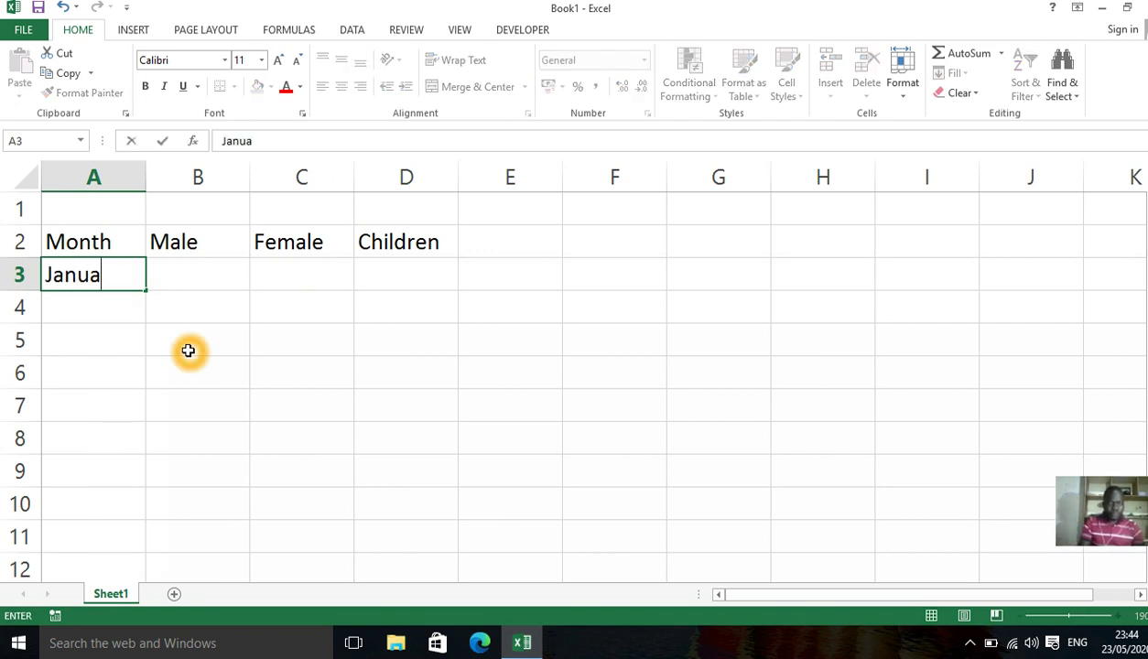
{"action": "type", "text": "ry"}
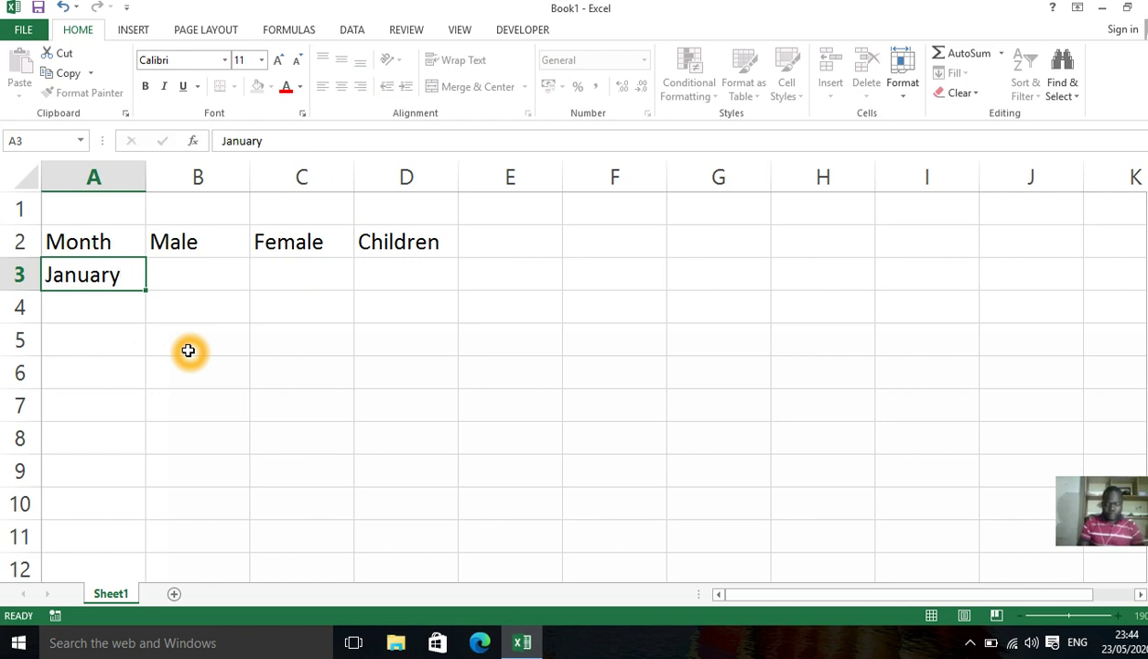
{"action": "key", "text": "Return"}
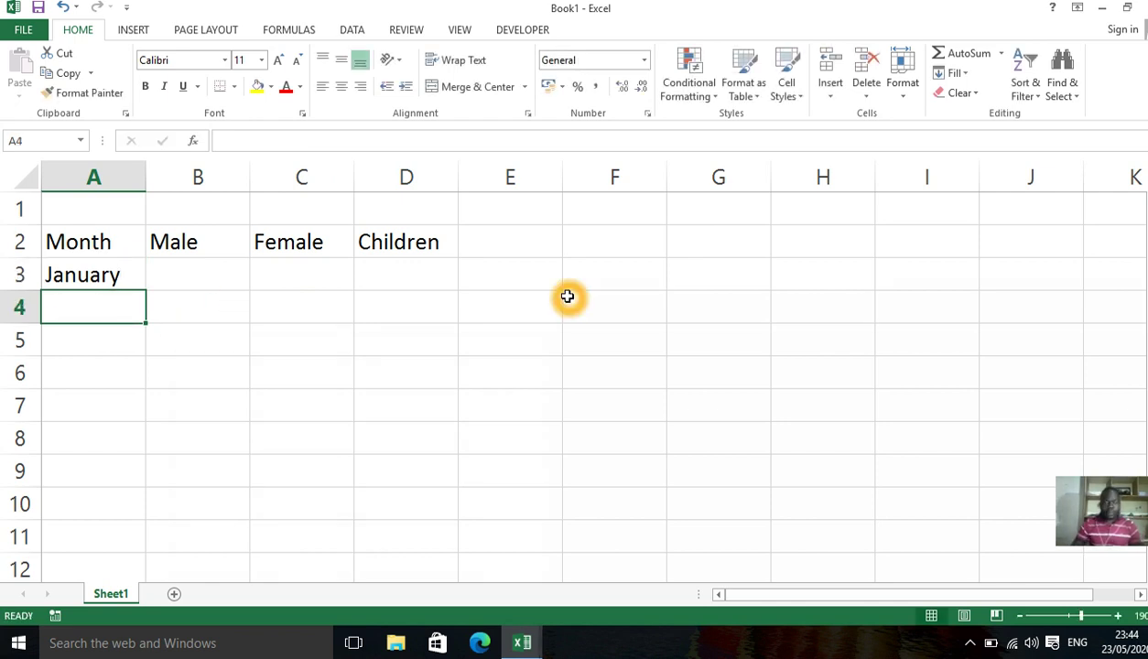
{"action": "type", "text": "February"}
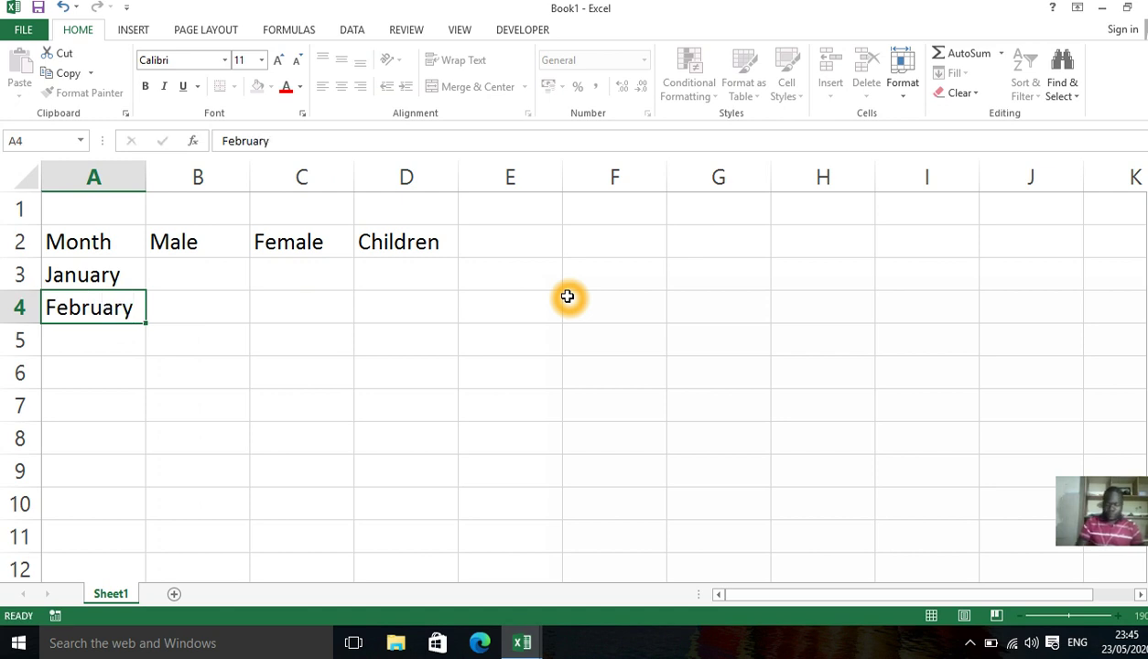
{"action": "key", "text": "Return"}
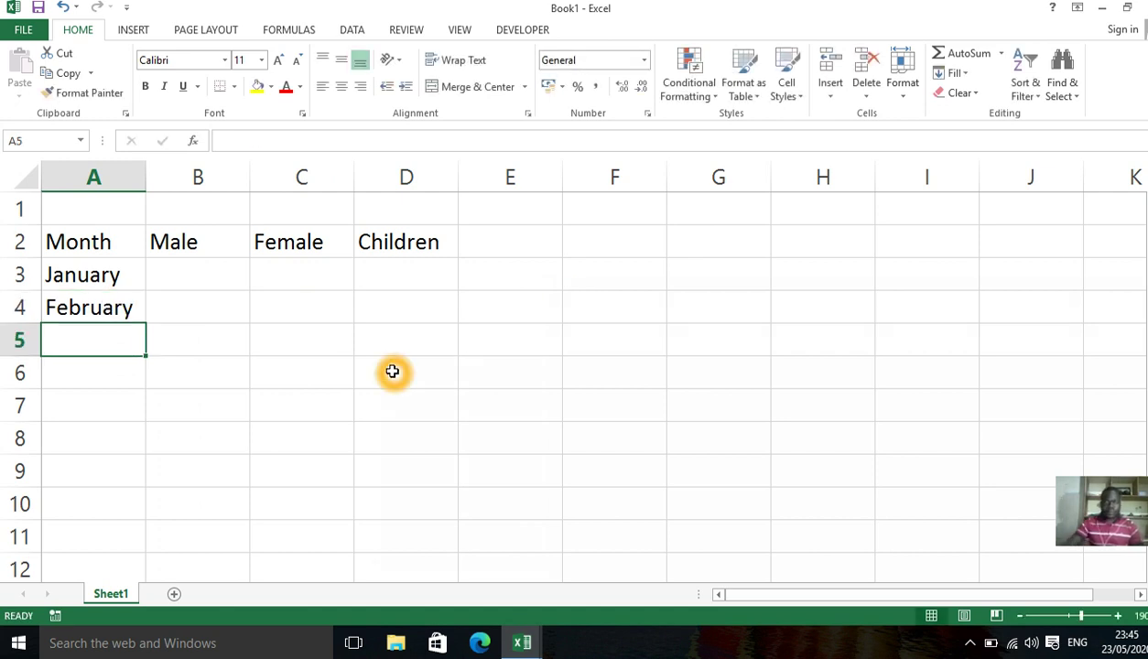
Switch to the other open Book1 workbook and copy the January to December data in B3:E14 of Sheet2
{"action": "mouse_move", "coordinate": [538, 646]}
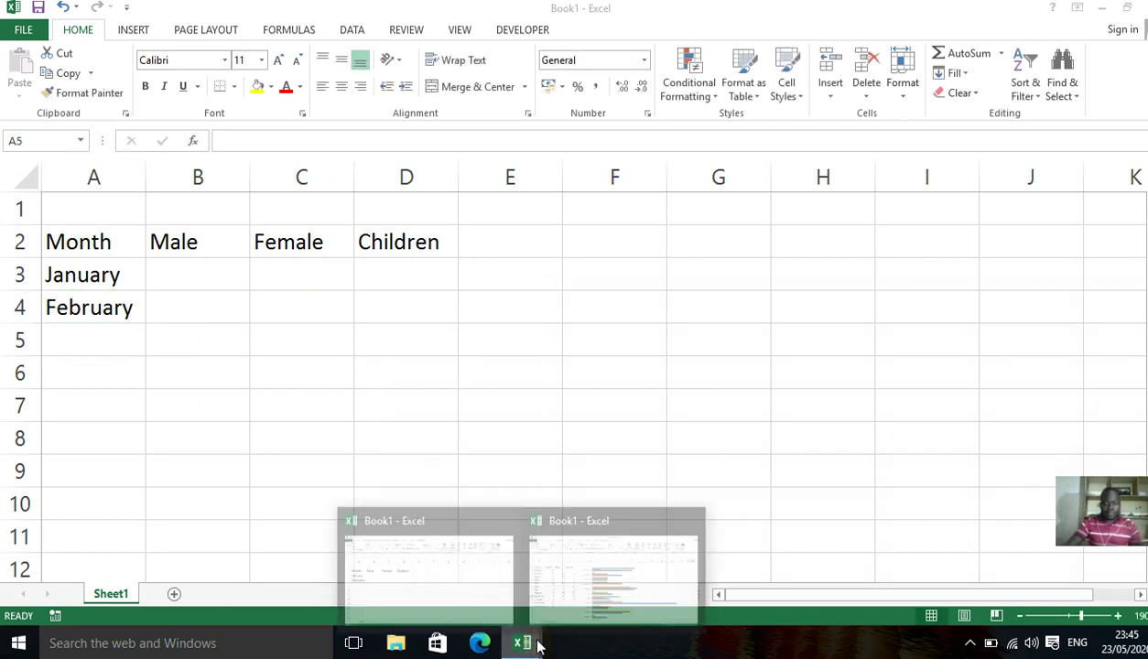
{"action": "left_click", "coordinate": [600, 569]}
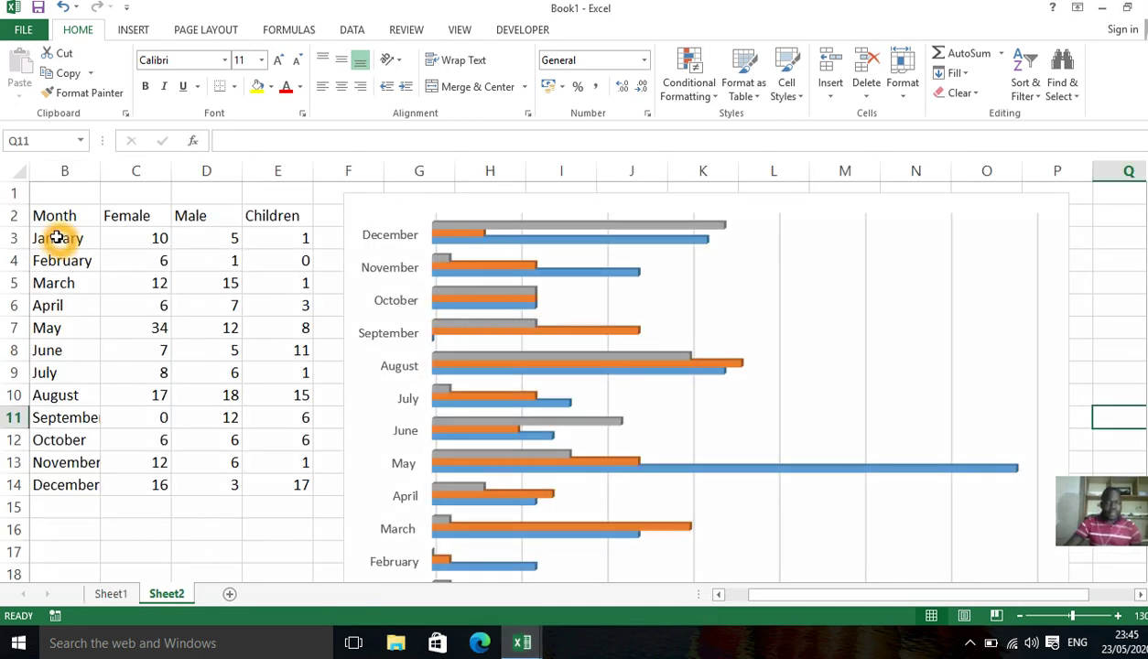
{"action": "left_click_drag", "start_coordinate": [56, 237], "coordinate": [284, 478]}
{"action": "key", "text": "ctrl+c"}
Switch to the new workbook and paste the copied January to December data starting at cell A3
{"action": "left_click", "coordinate": [521, 647]}
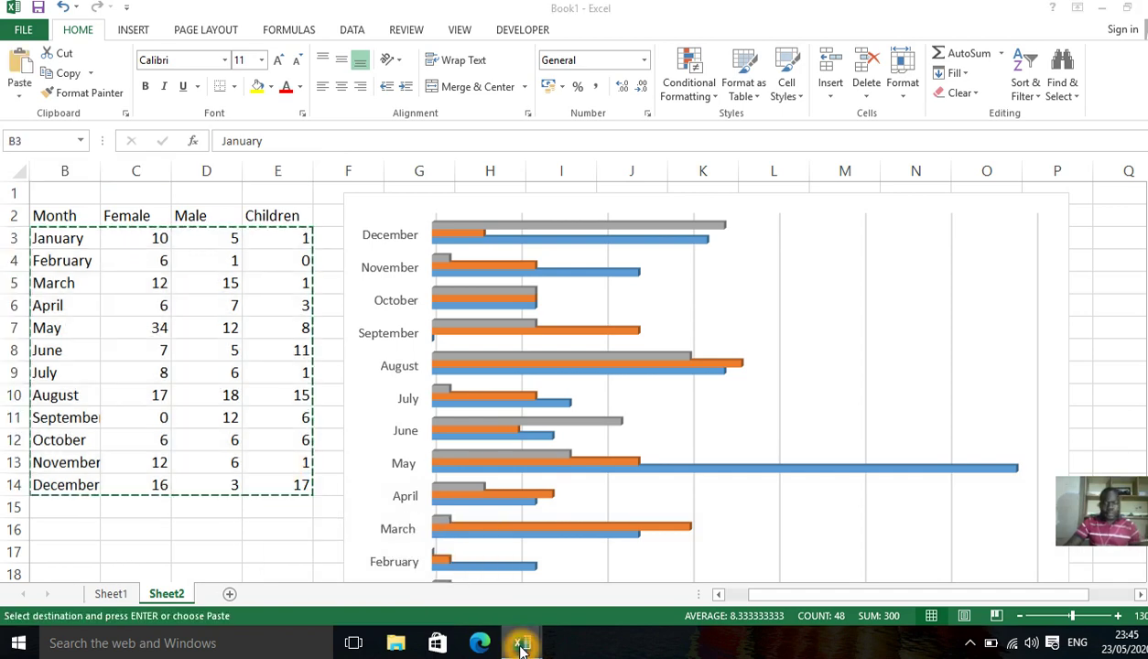
{"action": "left_click", "coordinate": [451, 553]}
{"action": "left_click", "coordinate": [111, 275]}
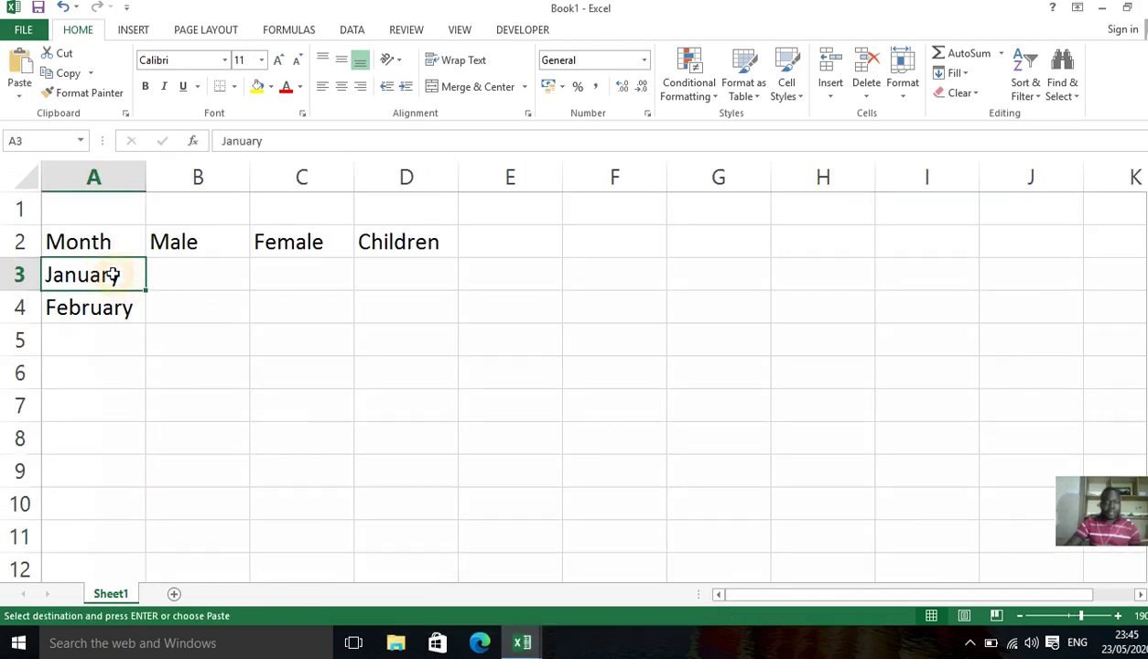
{"action": "key", "text": "ctrl+v"}
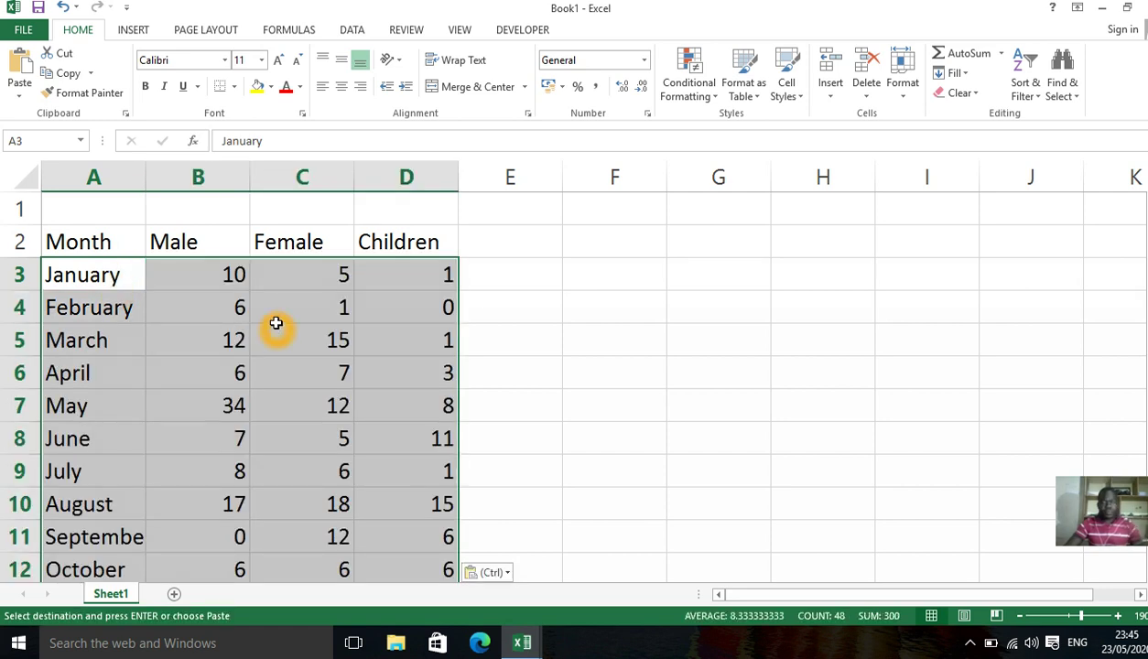
{"action": "left_click", "coordinate": [522, 642]}
{"action": "left_click", "coordinate": [586, 560]}
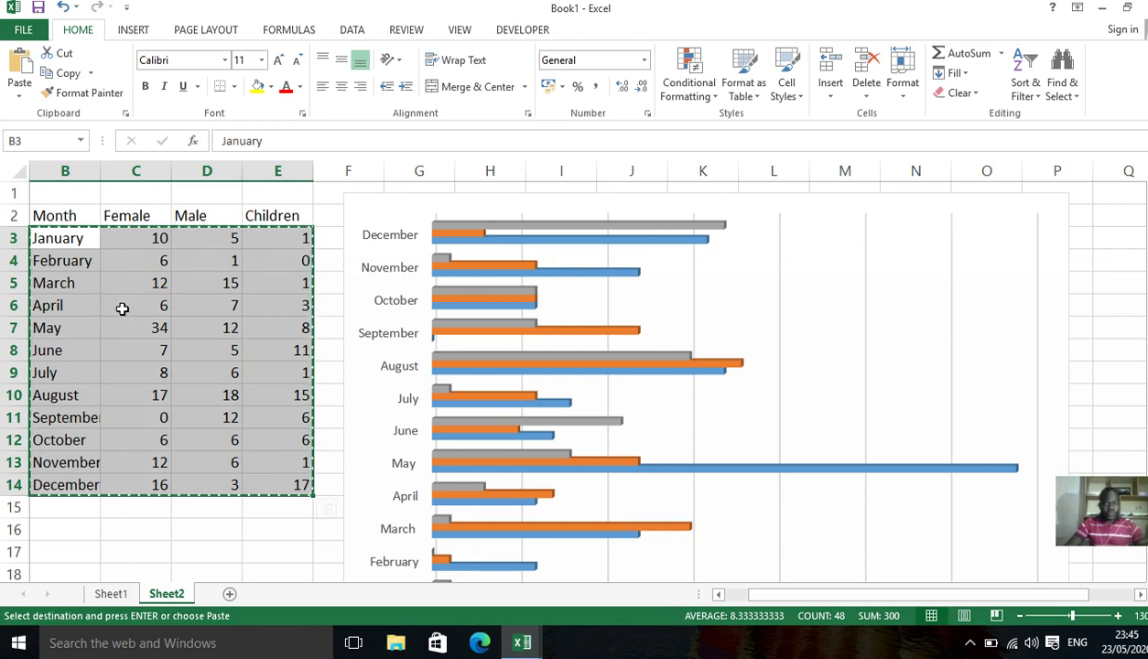
{"action": "key", "text": "ctrl+q"}
{"action": "left_click", "coordinate": [120, 243]}
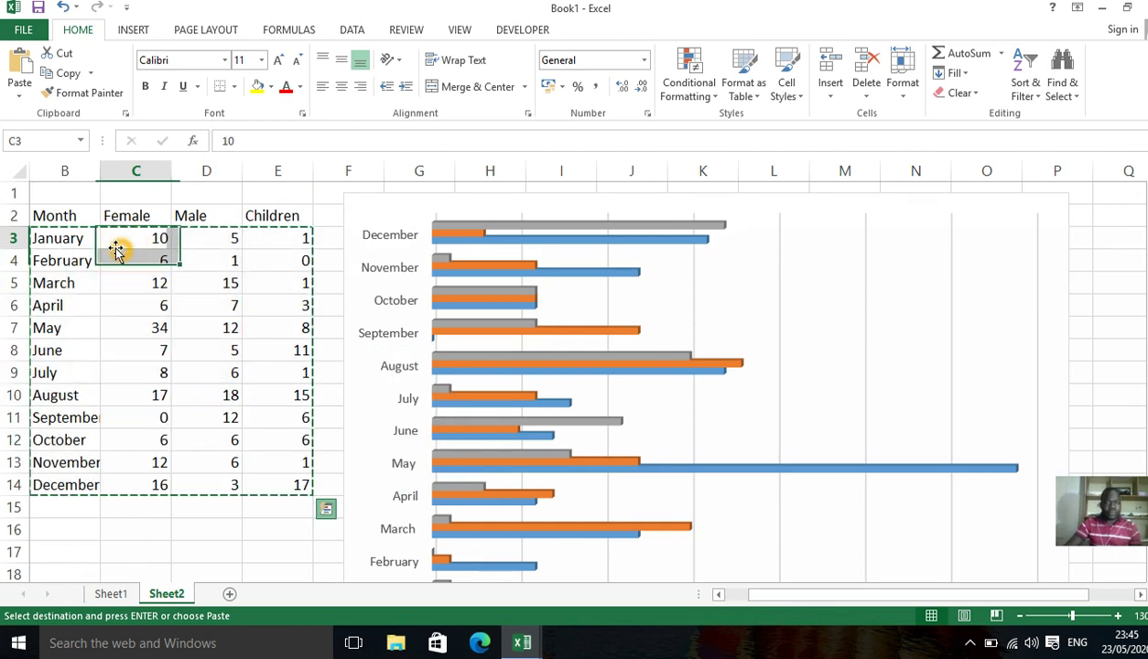
{"action": "left_click", "coordinate": [59, 236]}
{"action": "left_click_drag", "start_coordinate": [60, 238], "coordinate": [289, 481]}
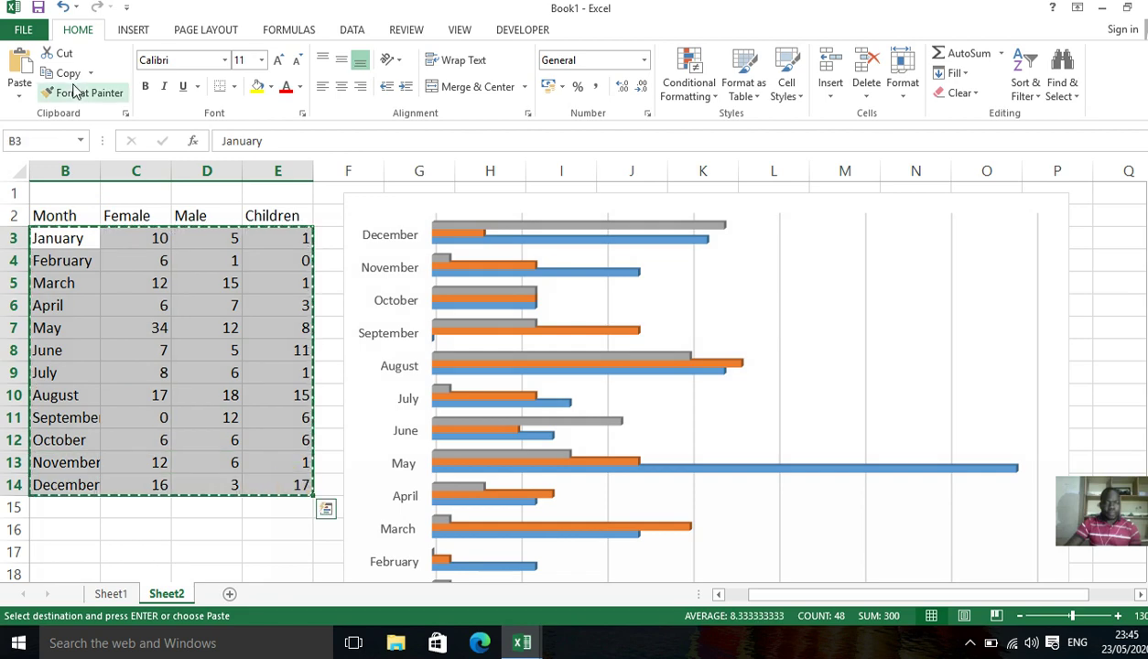
{"action": "left_click", "coordinate": [207, 305]}
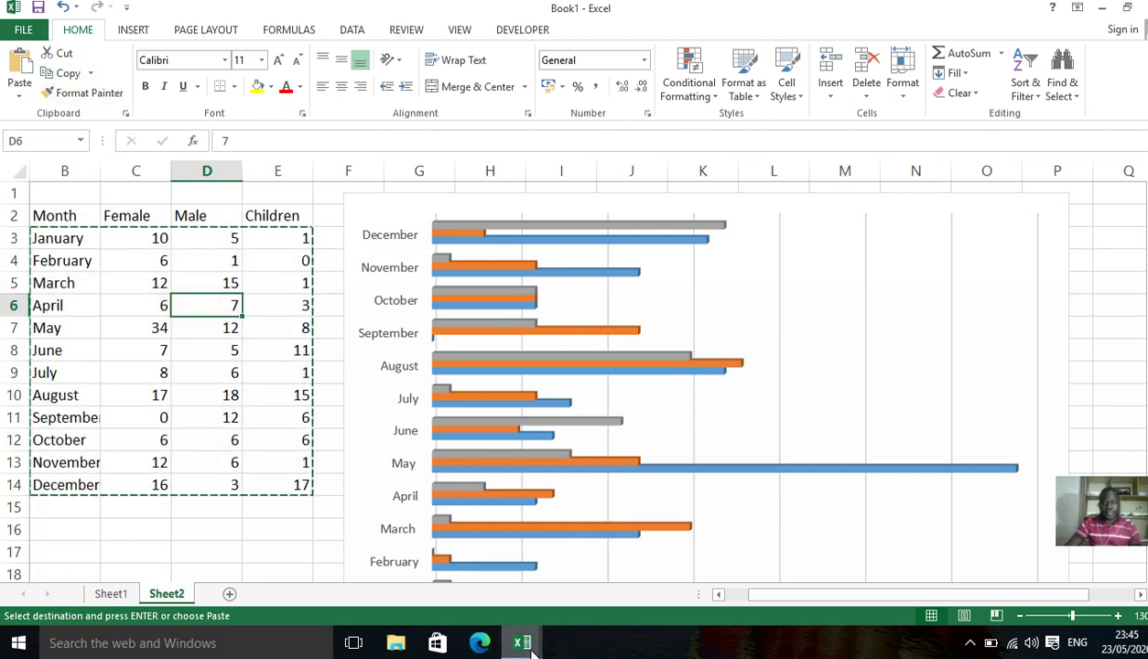
{"action": "mouse_move", "coordinate": [522, 643]}
{"action": "left_click", "coordinate": [373, 506]}
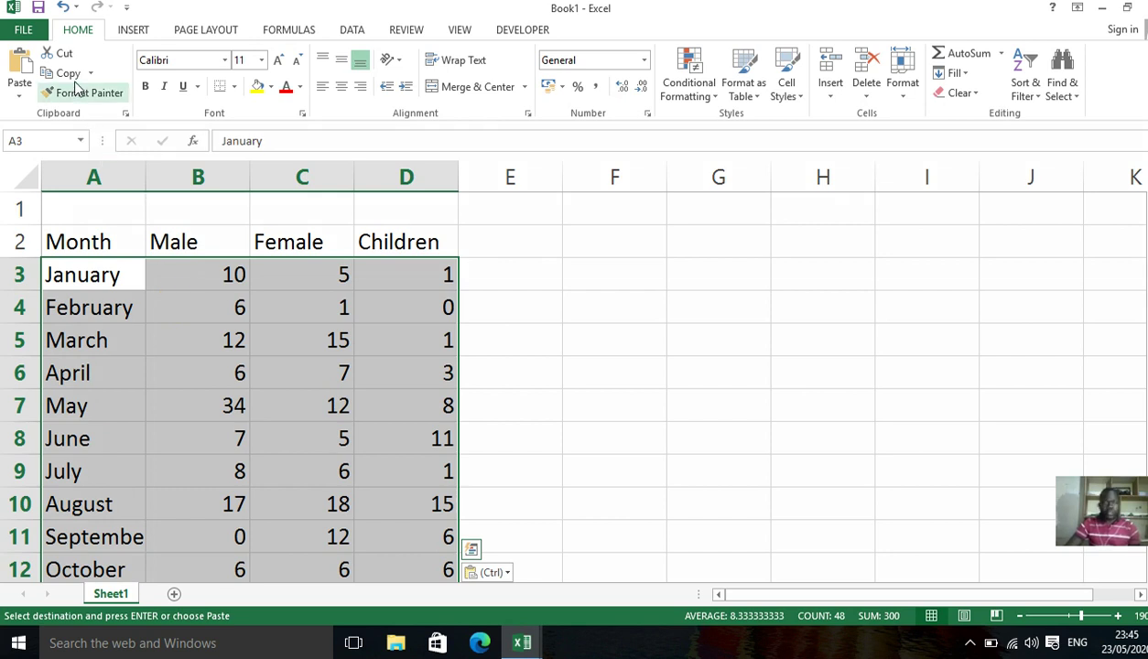
{"action": "left_click", "coordinate": [22, 96]}
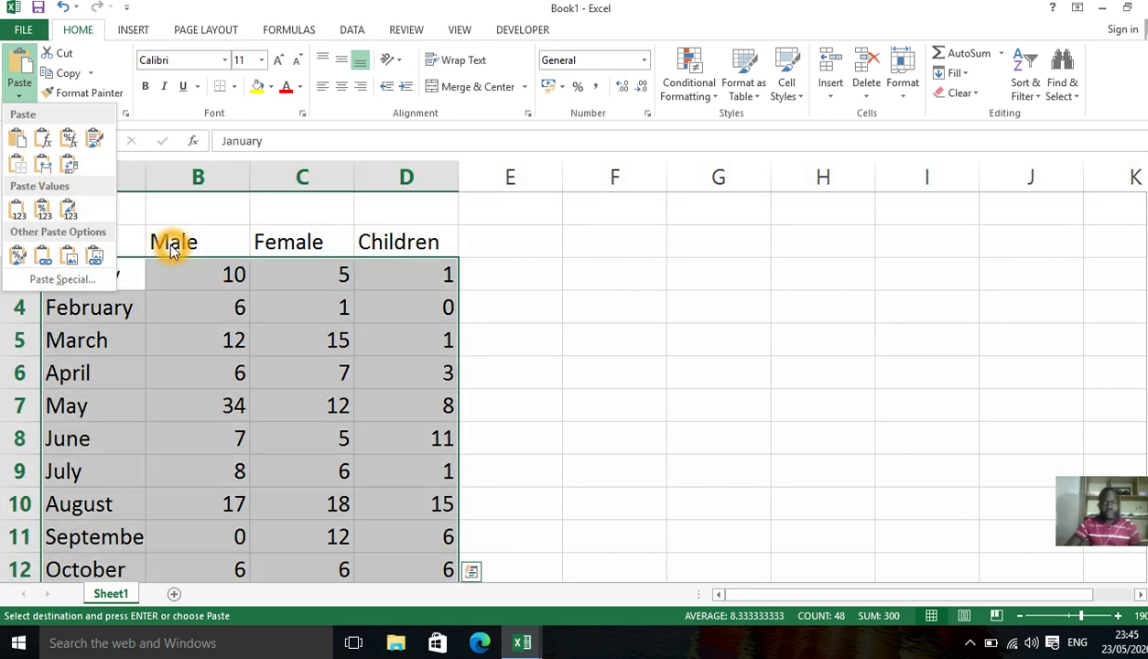
{"action": "left_click", "coordinate": [532, 329]}
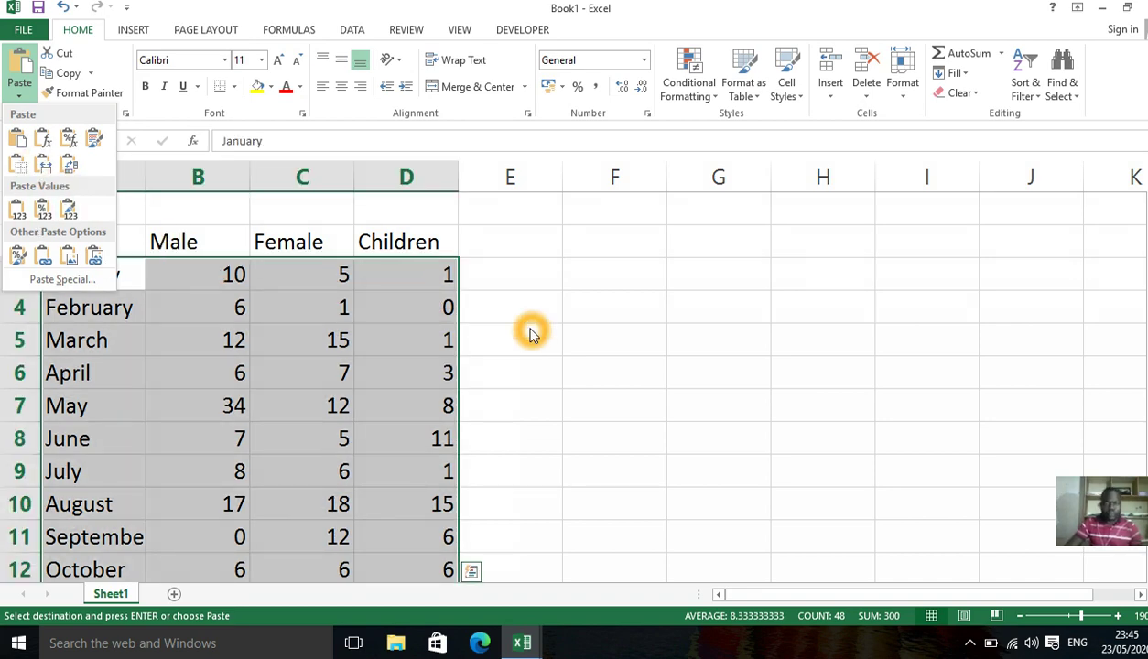
{"action": "left_click", "coordinate": [380, 317]}
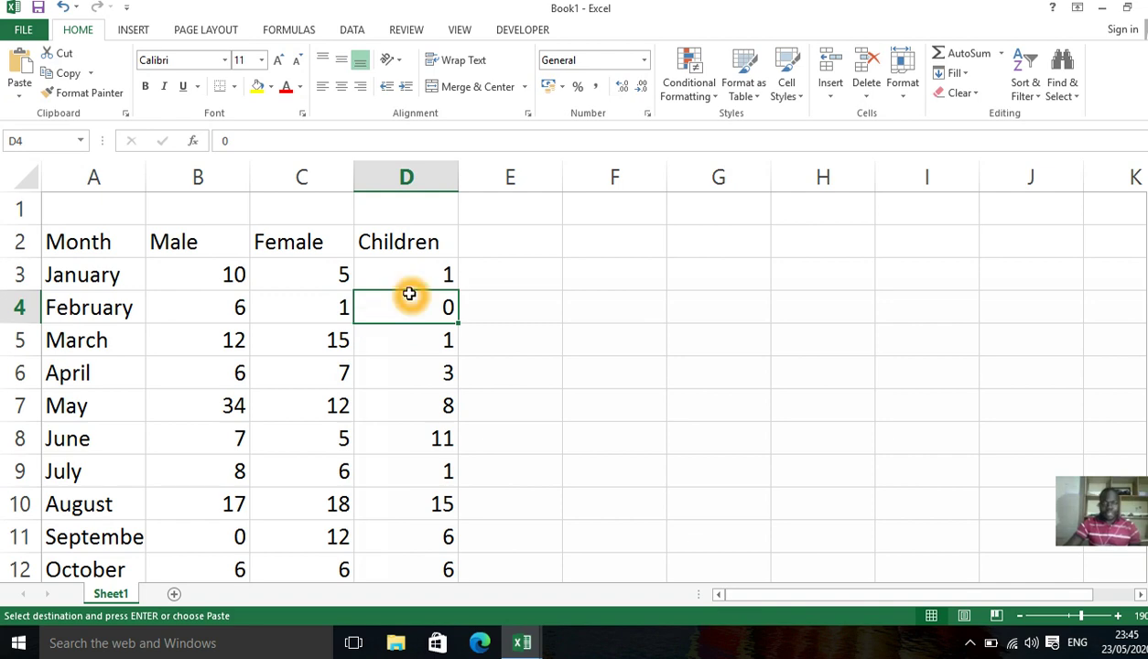
View the monthly data and bar chart on Sheet2 of the other workbook, and return to the new workbook
{"action": "left_click", "coordinate": [524, 641]}
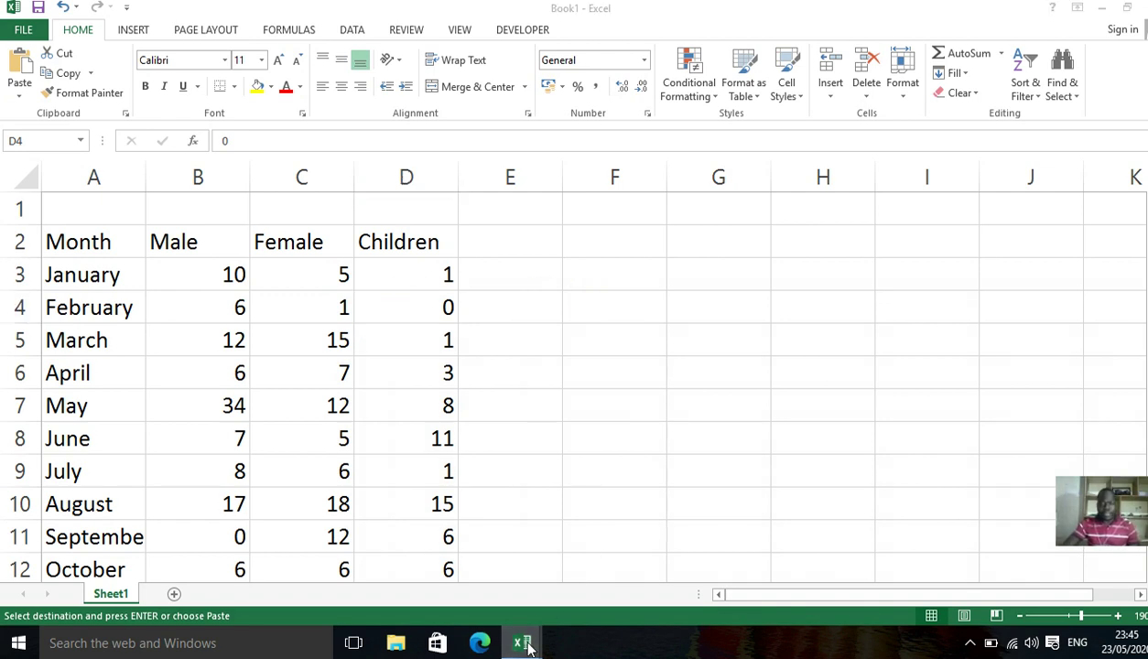
{"action": "left_click", "coordinate": [562, 590]}
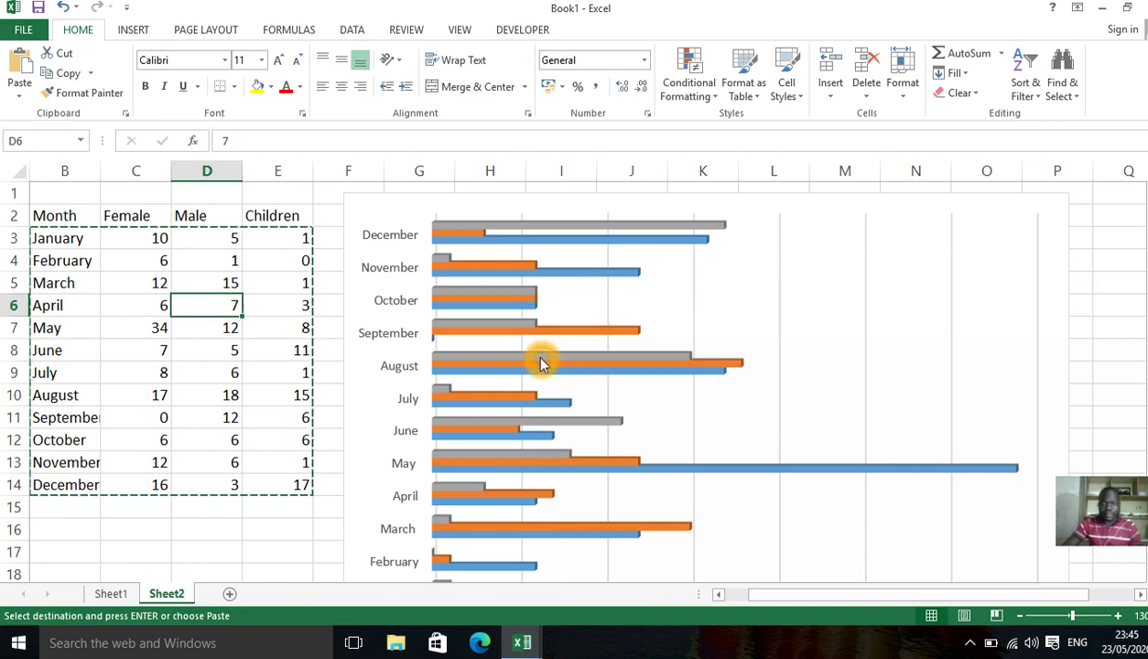
{"action": "left_click", "coordinate": [522, 642]}
{"action": "left_click", "coordinate": [423, 575]}
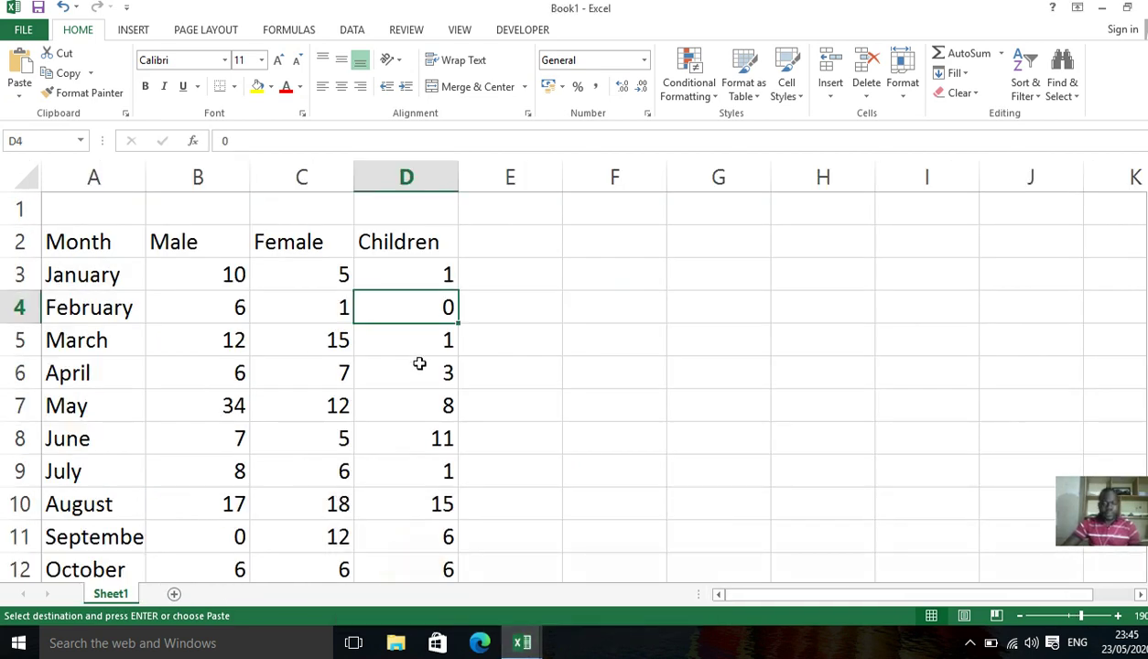
Insert a blank 2-D clustered bar chart with the empty cell F6 selected
{"action": "left_click", "coordinate": [476, 367]}
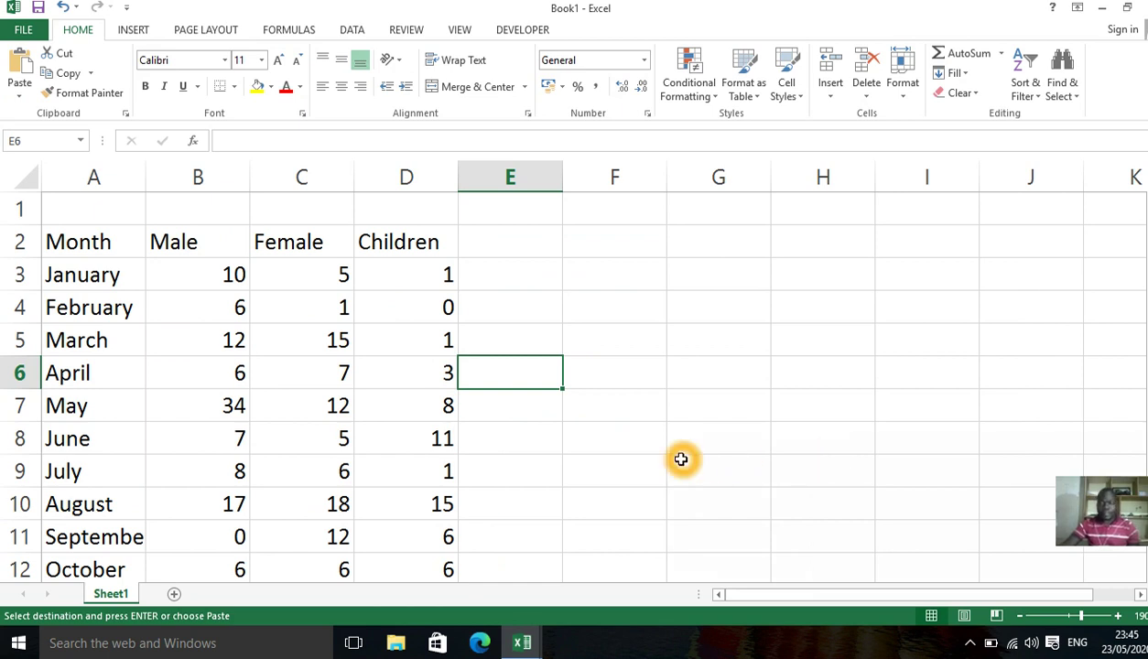
{"action": "left_click", "coordinate": [643, 375]}
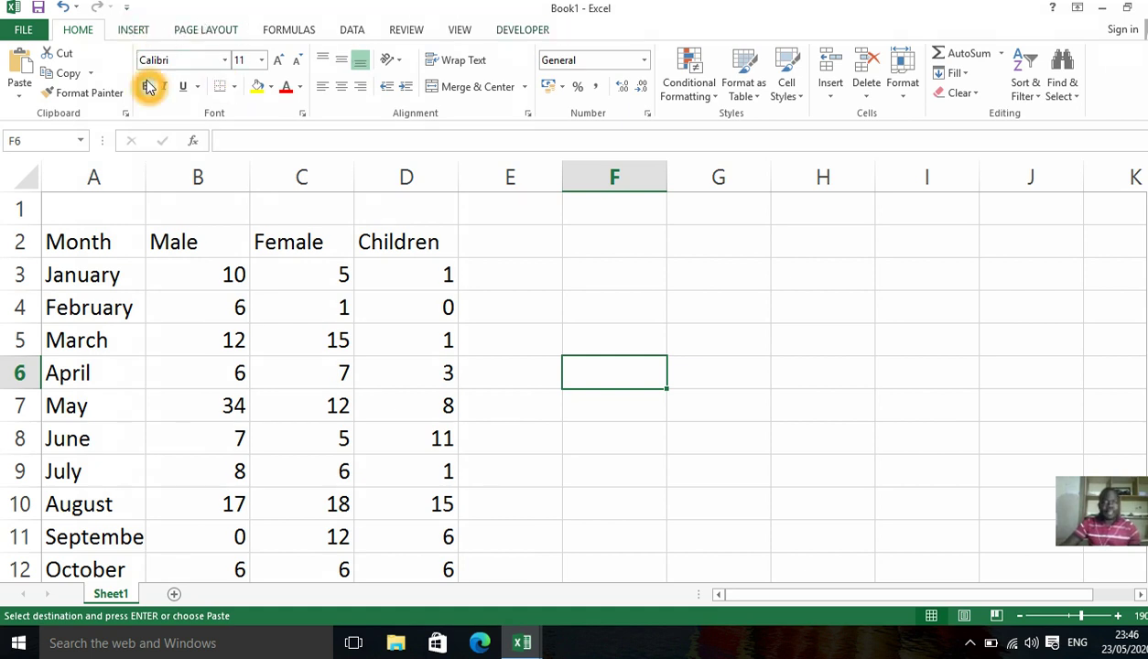
{"action": "left_click", "coordinate": [137, 32]}
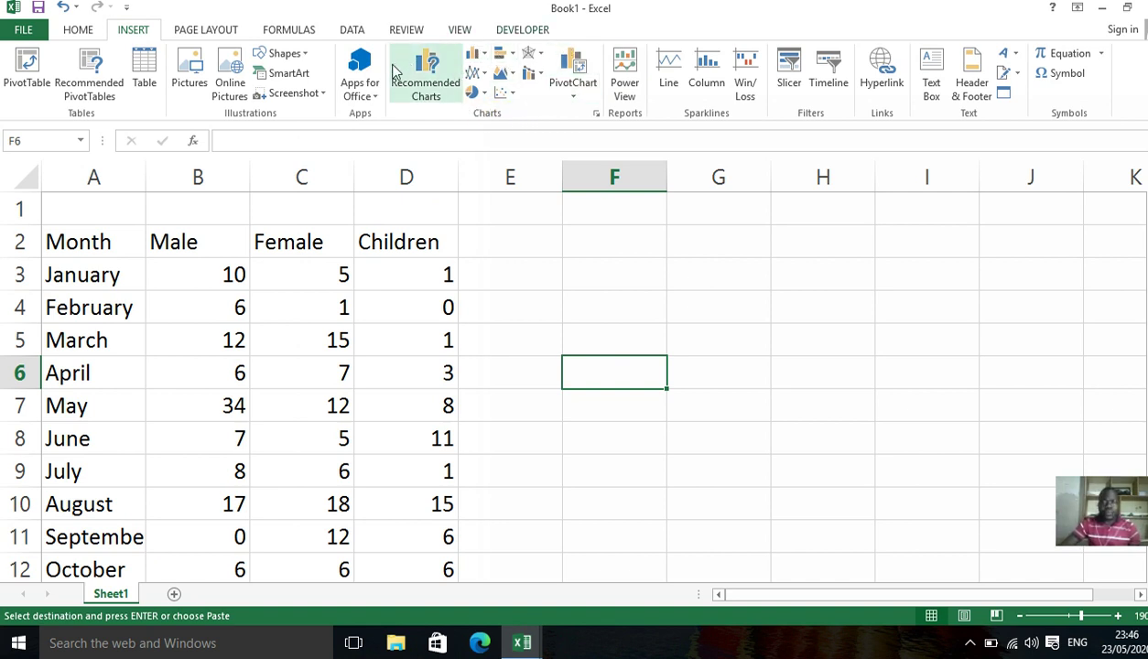
{"action": "left_click", "coordinate": [513, 61]}
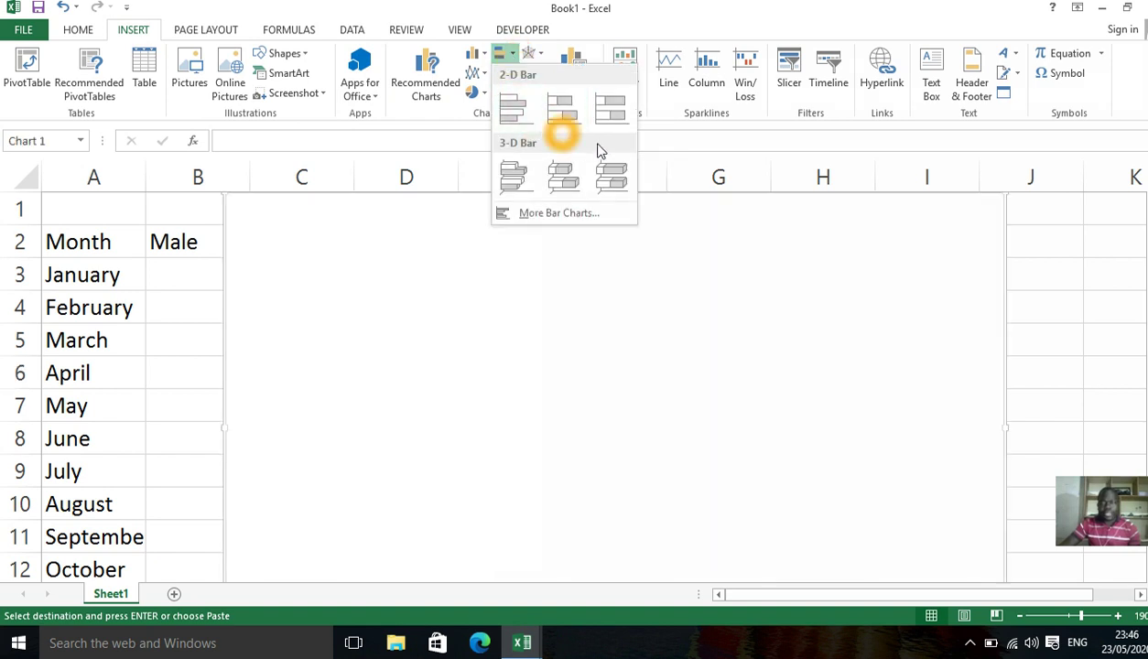
{"action": "left_click", "coordinate": [519, 108]}
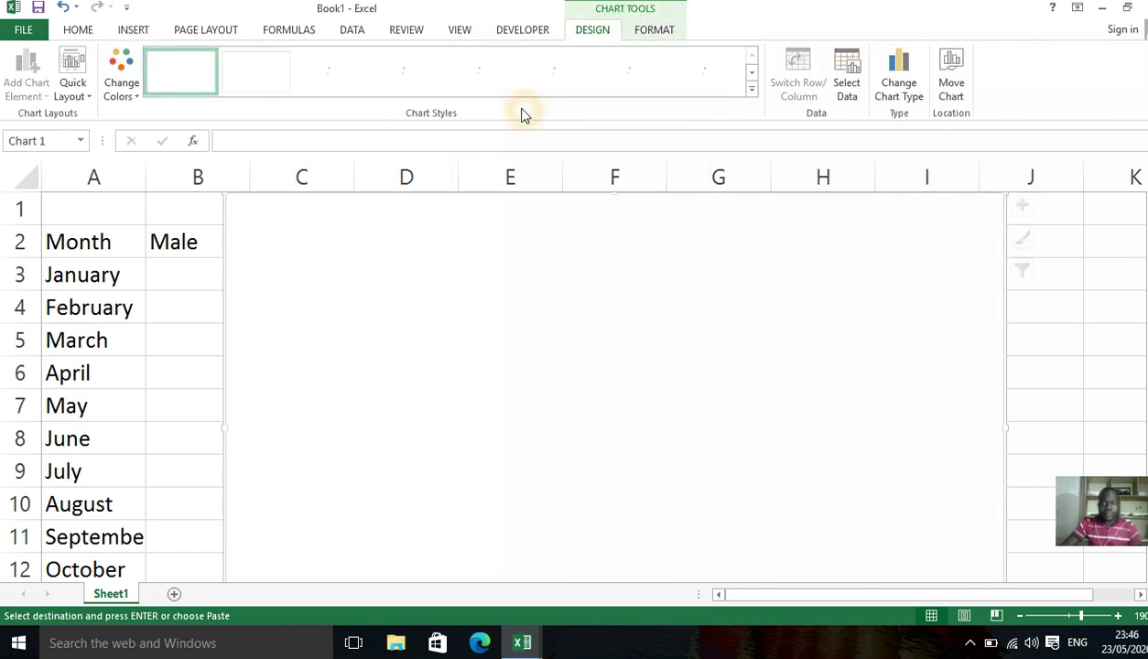
Reduce the worksheet zoom to 140% and move the blank chart beside the table, over columns E to L
{"action": "left_click", "coordinate": [1019, 616]}
{"action": "left_click", "coordinate": [1019, 616]}
{"action": "left_click", "coordinate": [1019, 616]}
{"action": "left_click", "coordinate": [1019, 616]}
{"action": "left_click", "coordinate": [1019, 616]}
{"action": "left_click", "coordinate": [498, 333]}
{"action": "left_click_drag", "start_coordinate": [498, 333], "coordinate": [695, 349]}
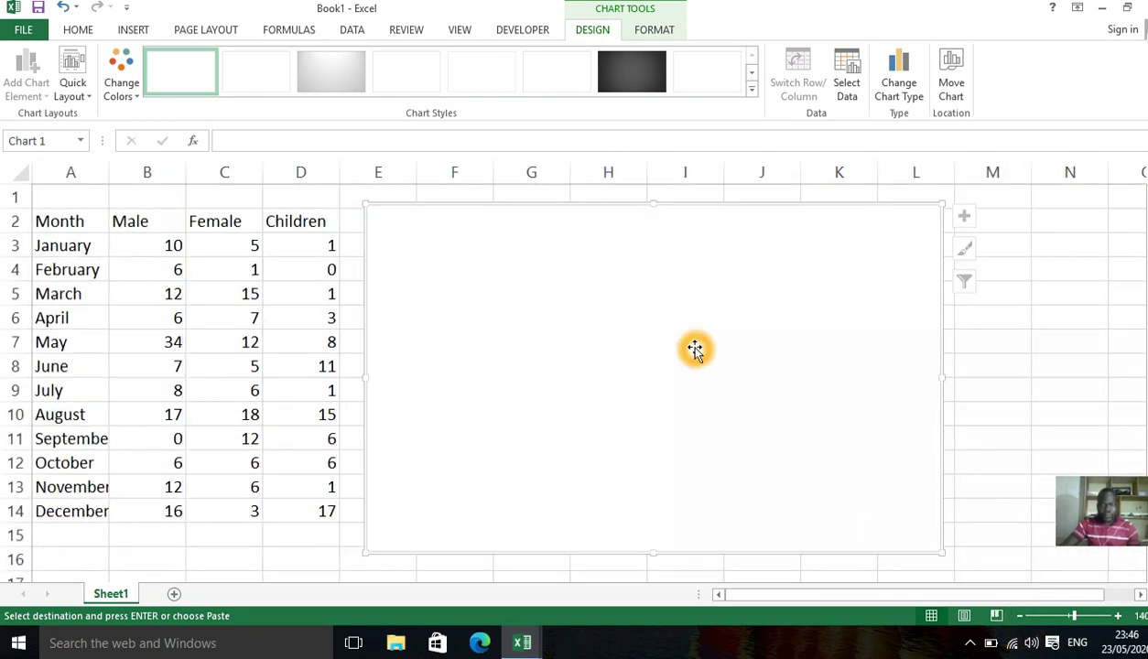
Apply the chart style with the solid blue background to the blank chart
{"action": "left_click", "coordinate": [632, 73]}
{"action": "left_click", "coordinate": [751, 96]}
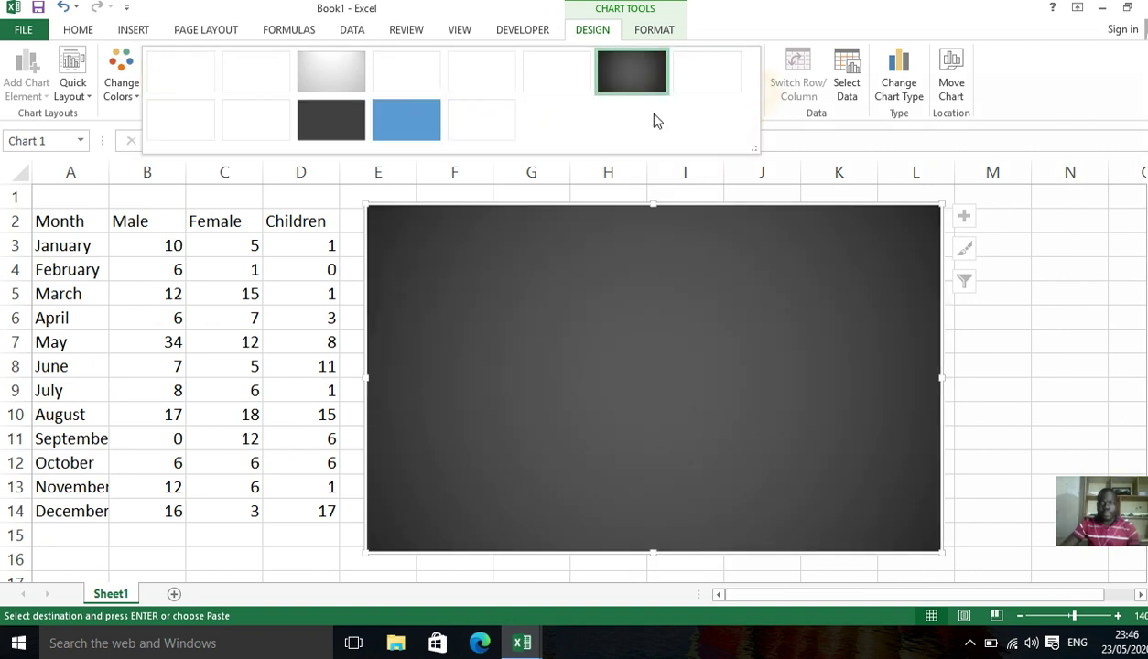
{"action": "left_click", "coordinate": [406, 73]}
{"action": "left_click", "coordinate": [592, 376]}
{"action": "left_click", "coordinate": [711, 349]}
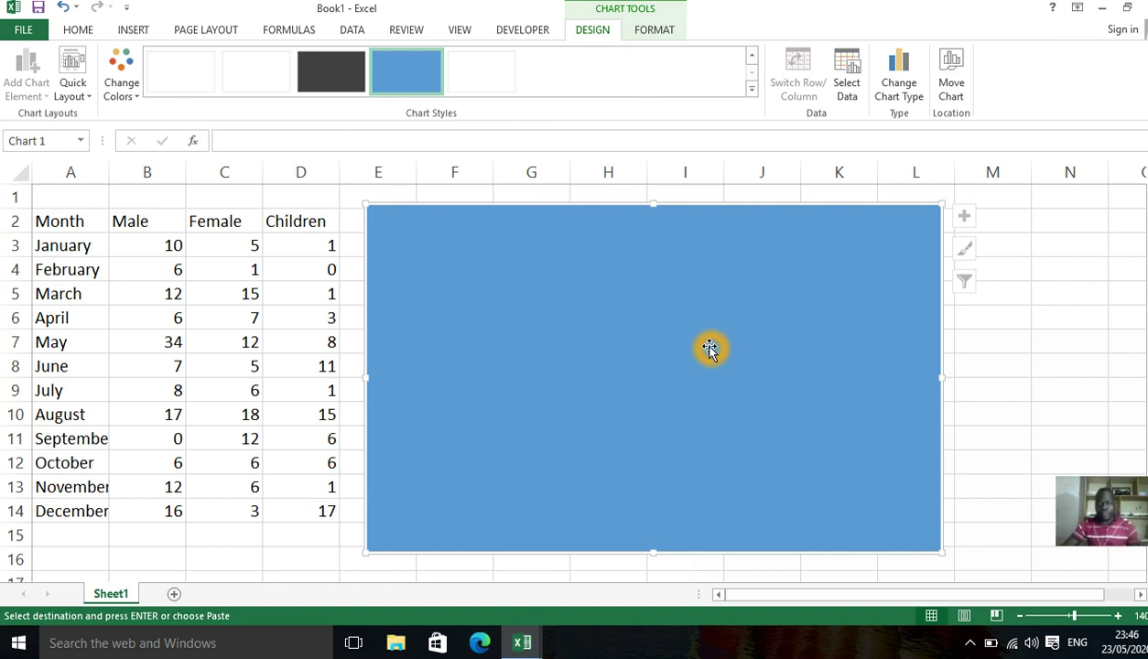
{"action": "left_click", "coordinate": [723, 361]}
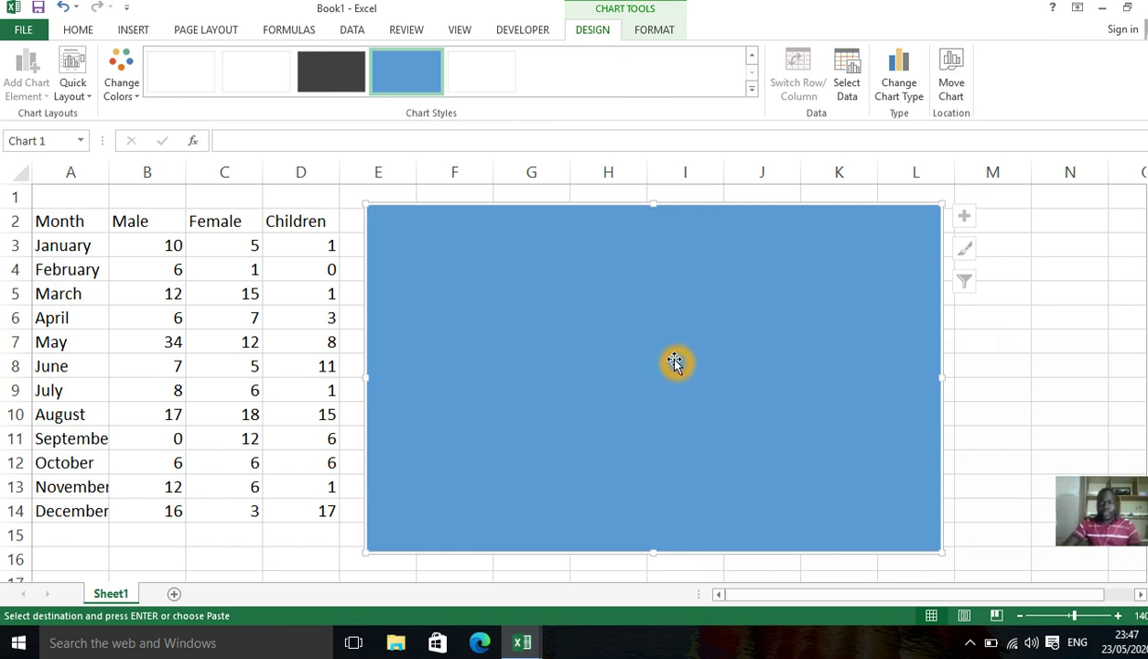
Open the Select Data Source settings for the blue chart and move the dialog slightly lower over the chart
{"action": "right_click", "coordinate": [612, 348]}
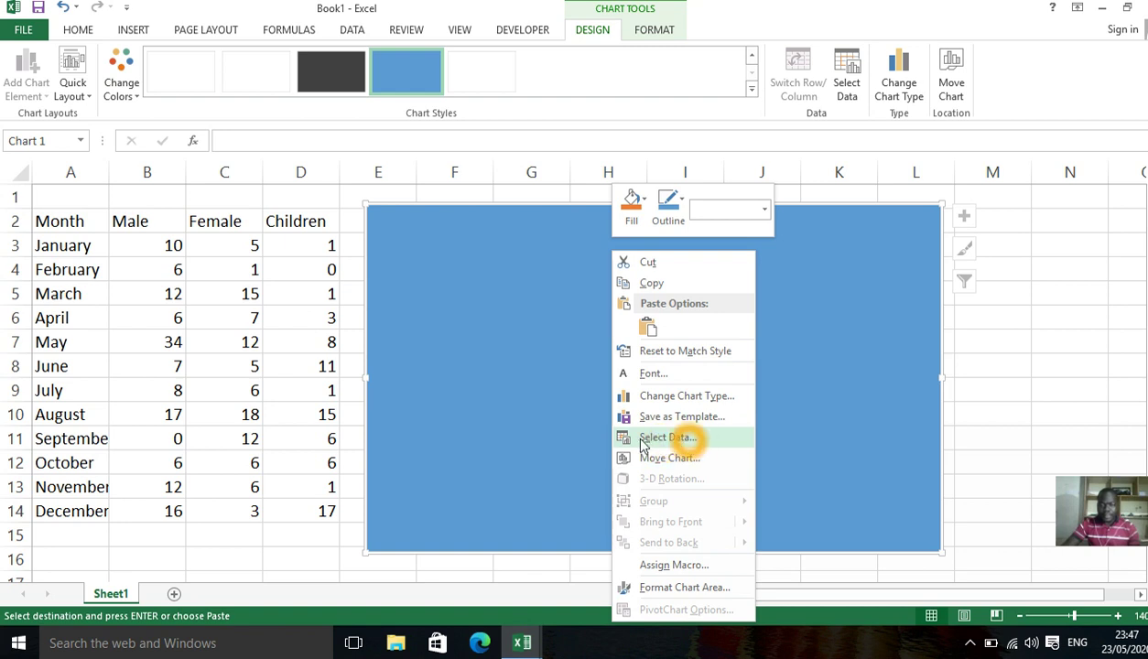
{"action": "left_click", "coordinate": [669, 440]}
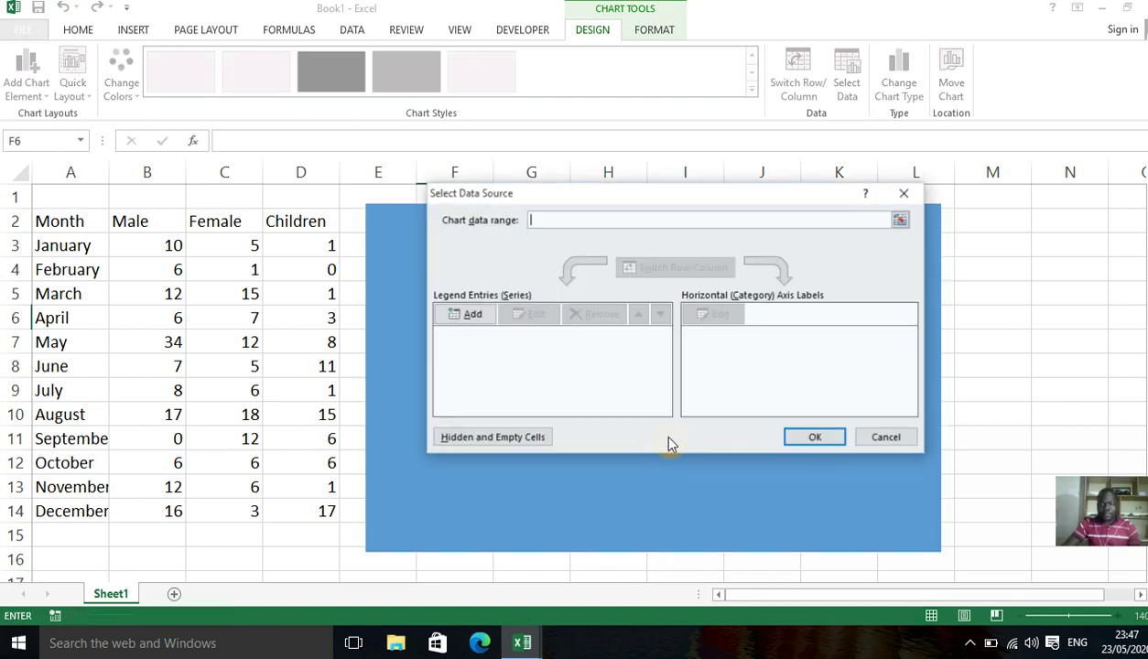
{"action": "left_click", "coordinate": [634, 209]}
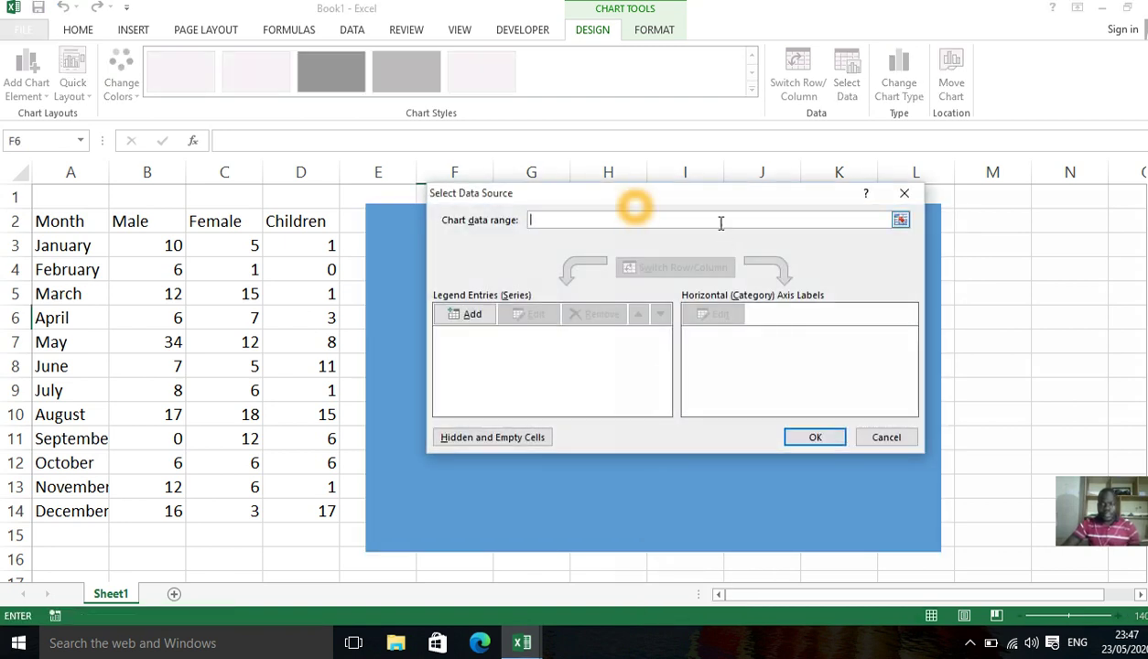
{"action": "left_click_drag", "start_coordinate": [692, 199], "coordinate": [719, 256]}
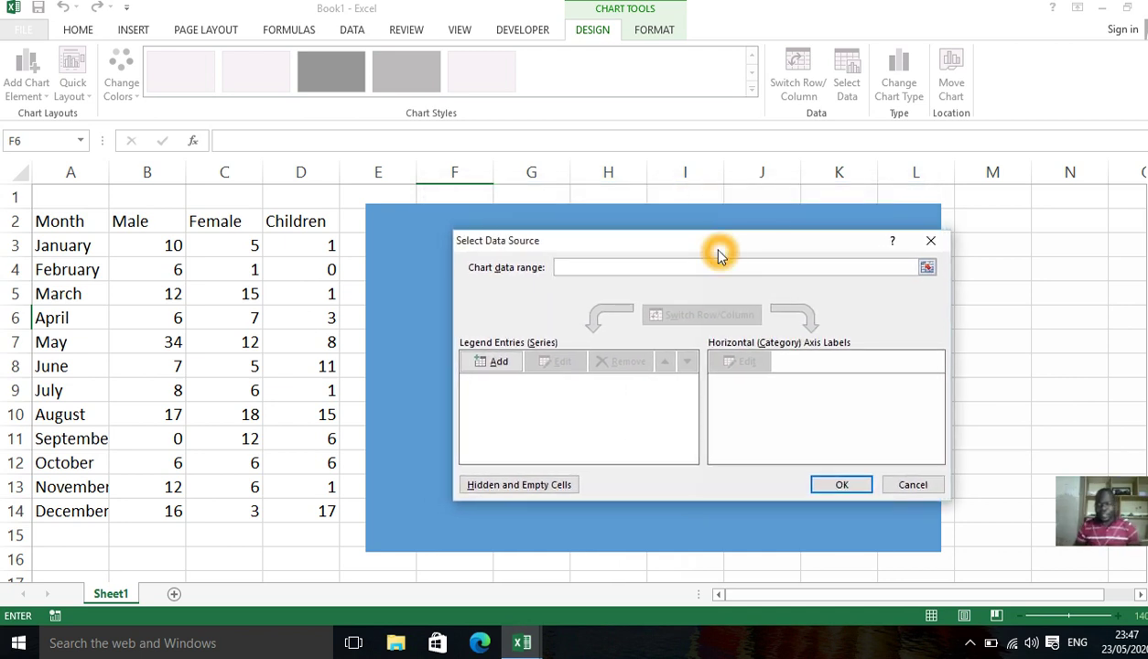
Add a new legend series to the chart and set its series name to Male
{"action": "left_click", "coordinate": [480, 364]}
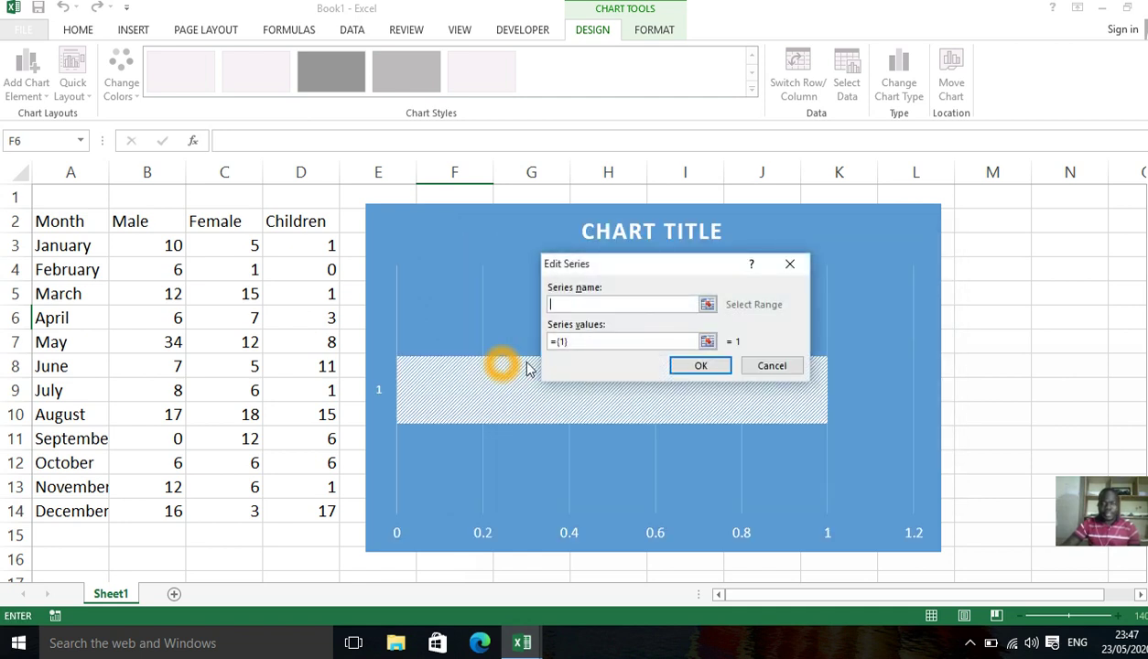
{"action": "left_click", "coordinate": [616, 266]}
{"action": "left_click", "coordinate": [623, 299]}
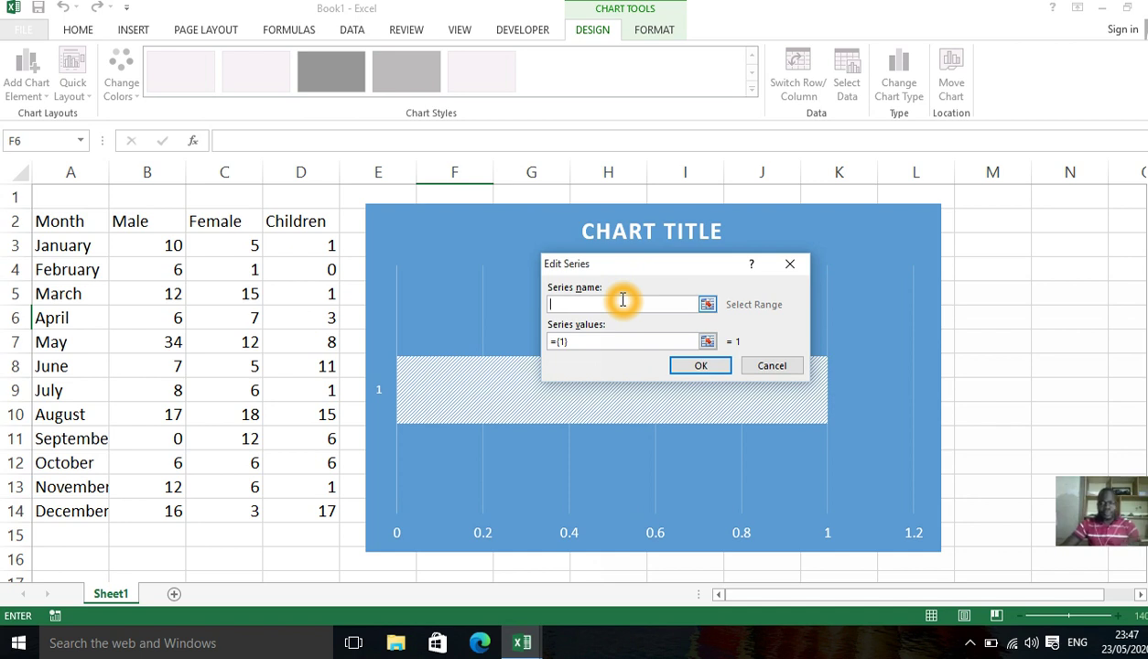
{"action": "left_click", "coordinate": [612, 322]}
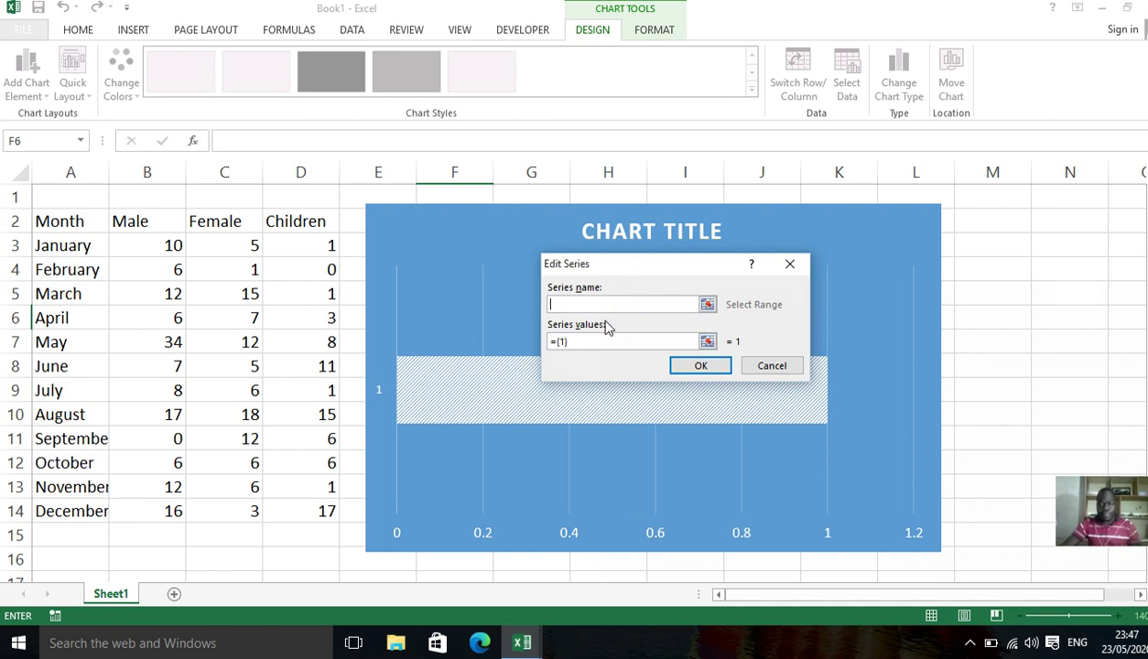
{"action": "left_click", "coordinate": [593, 323]}
{"action": "left_click", "coordinate": [619, 300]}
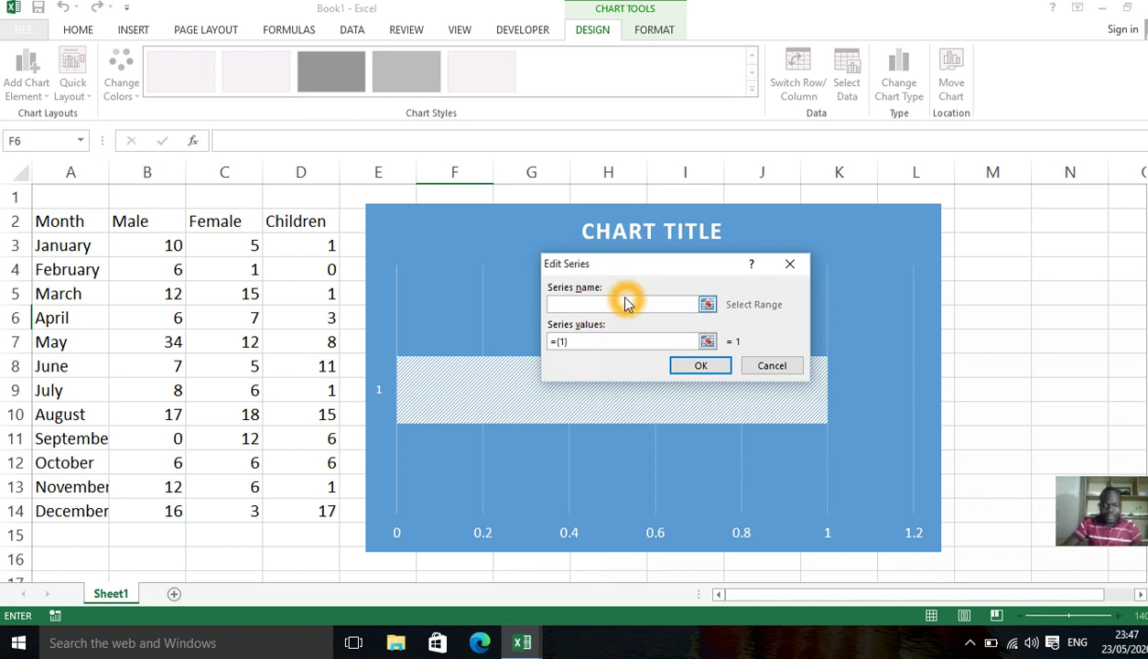
{"action": "left_click", "coordinate": [146, 228]}
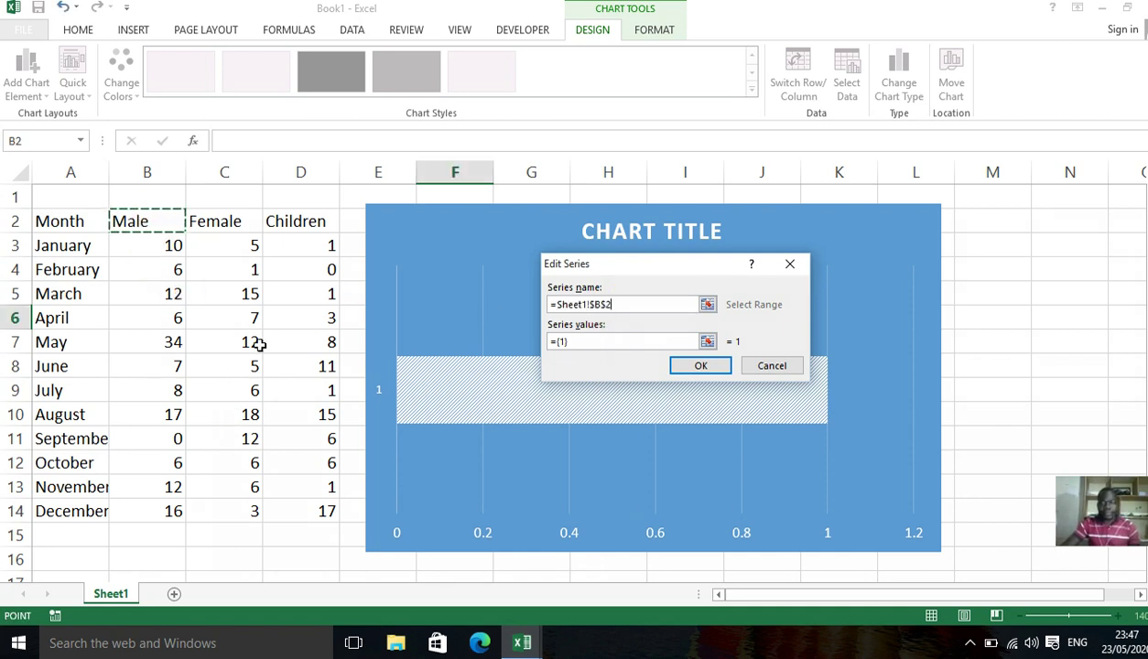
Set the Male series name to plain text and its values to the range B3:B14
{"action": "left_click", "coordinate": [597, 331]}
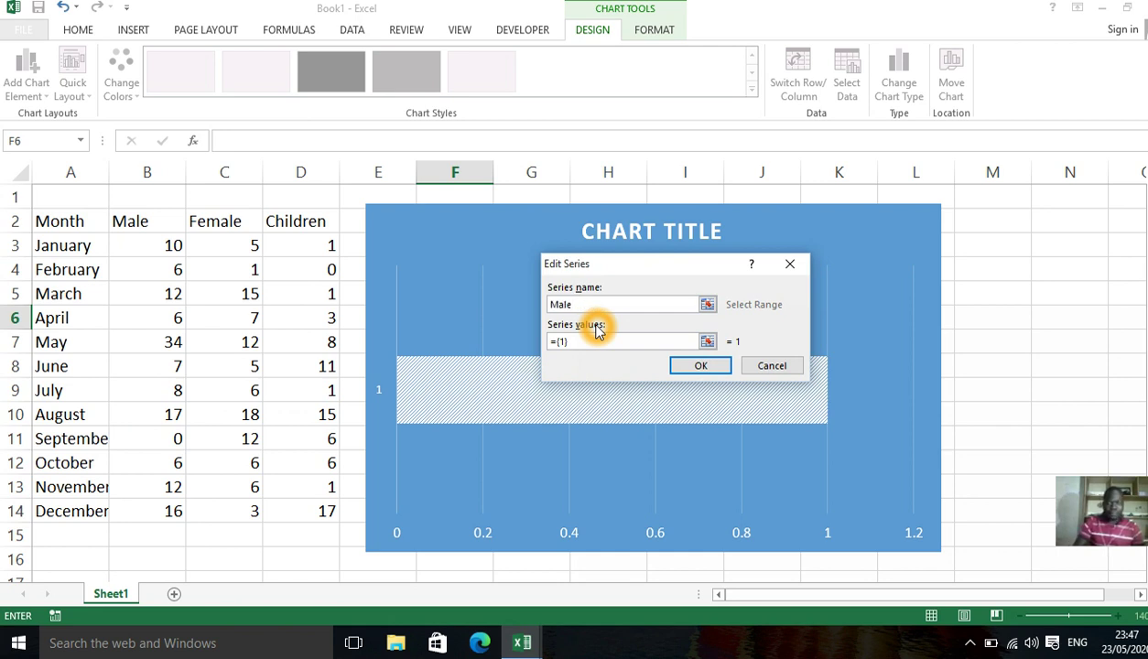
{"action": "left_click", "coordinate": [595, 341]}
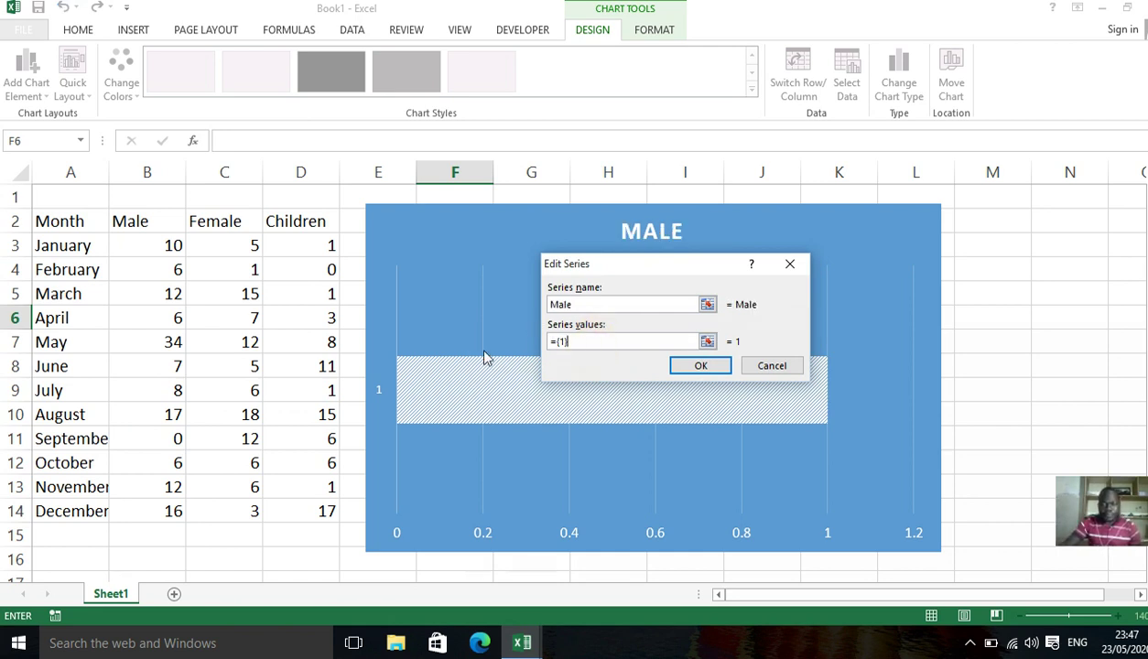
{"action": "key", "text": "BackSpace"}
{"action": "key", "text": "BackSpace"}
{"action": "key", "text": "BackSpace"}
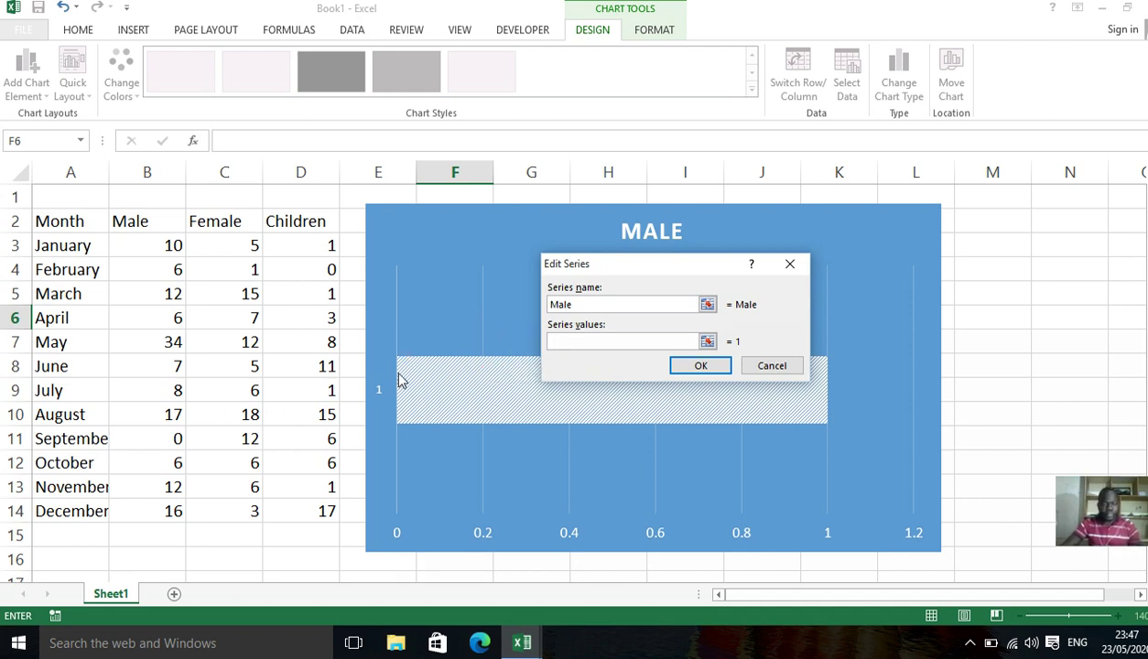
{"action": "left_click_drag", "start_coordinate": [154, 247], "coordinate": [164, 515]}
{"action": "left_click", "coordinate": [564, 306]}
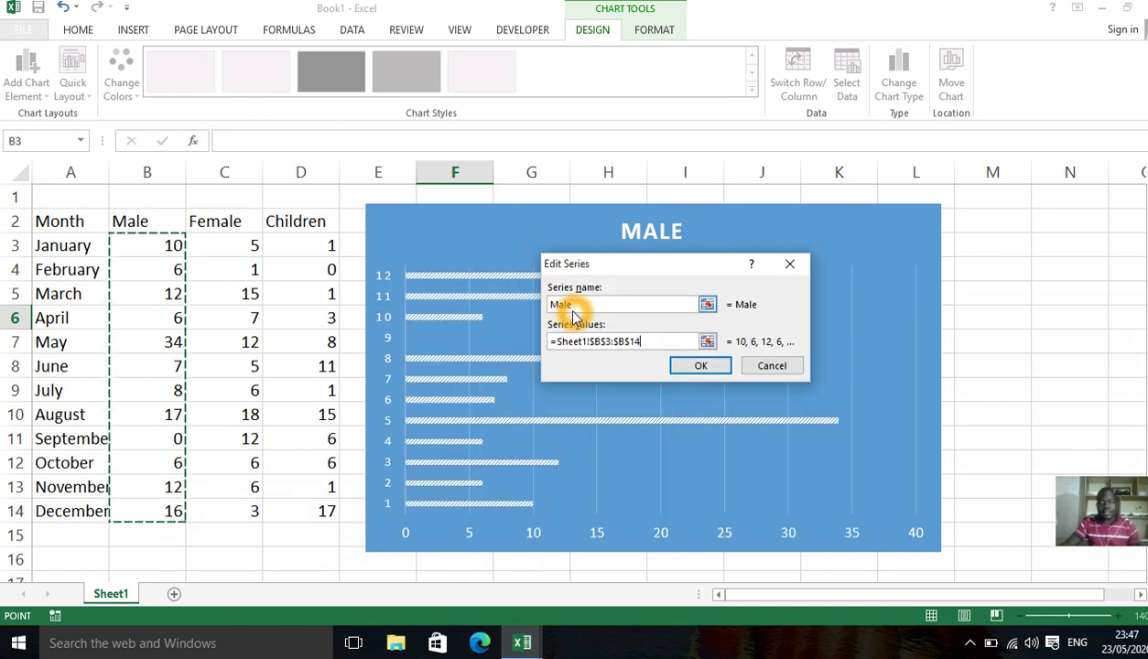
{"action": "left_click", "coordinate": [701, 367]}
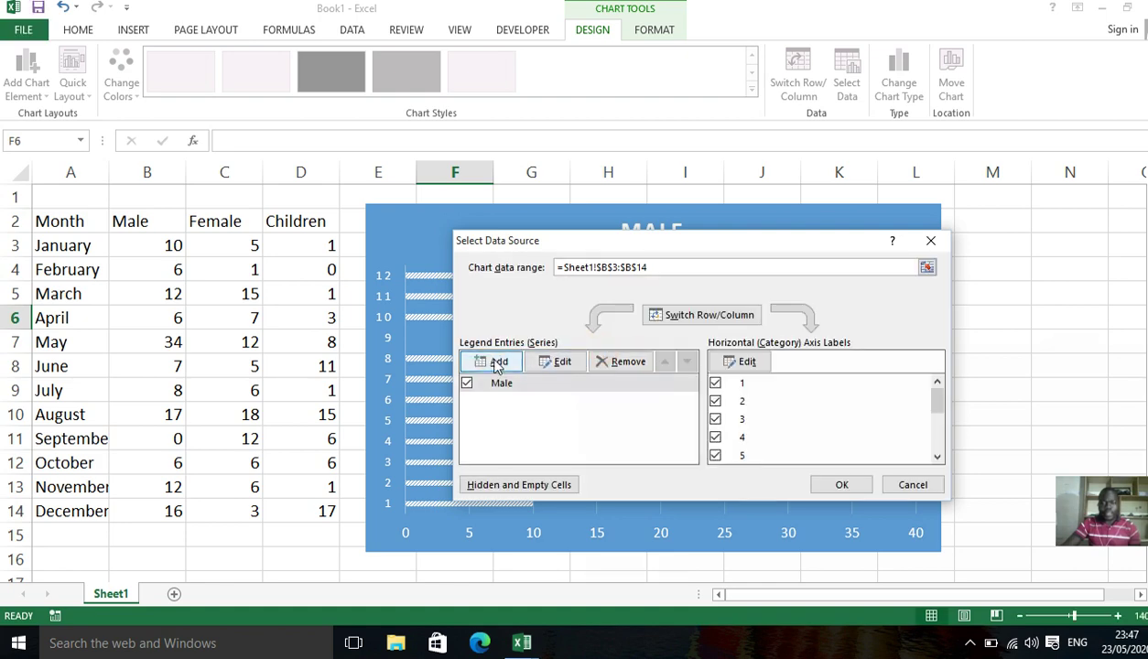
Add a second legend series named Female with its values taken from C3:C14
{"action": "left_click", "coordinate": [498, 365]}
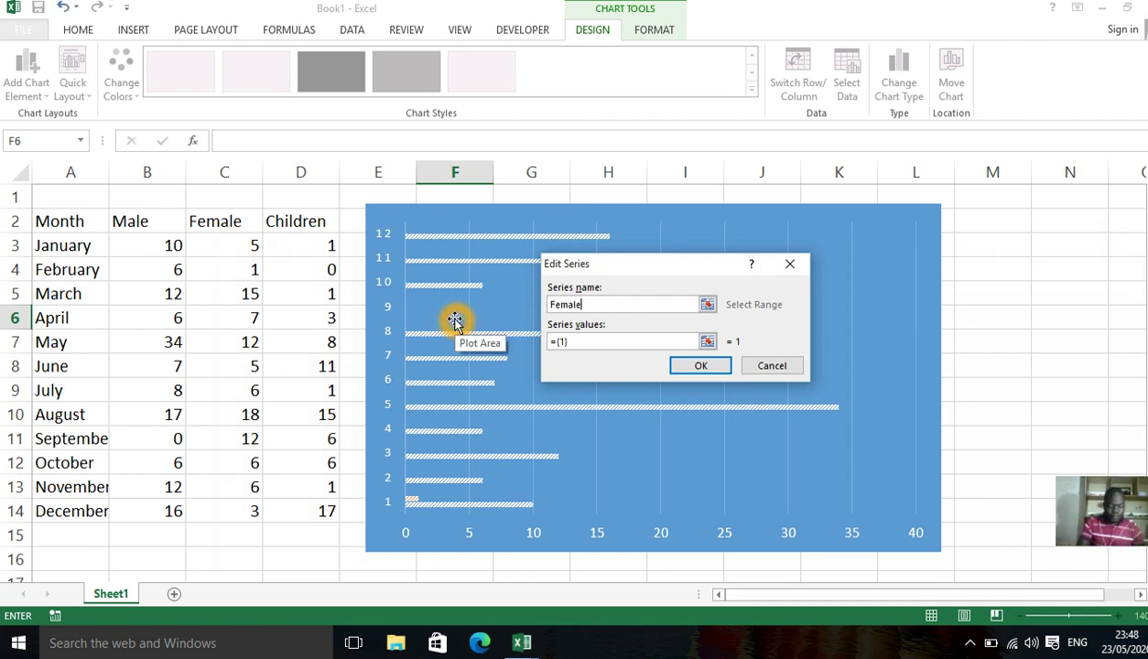
{"action": "left_click_drag", "start_coordinate": [582, 341], "coordinate": [549, 341]}
{"action": "key", "text": "BackSpace"}
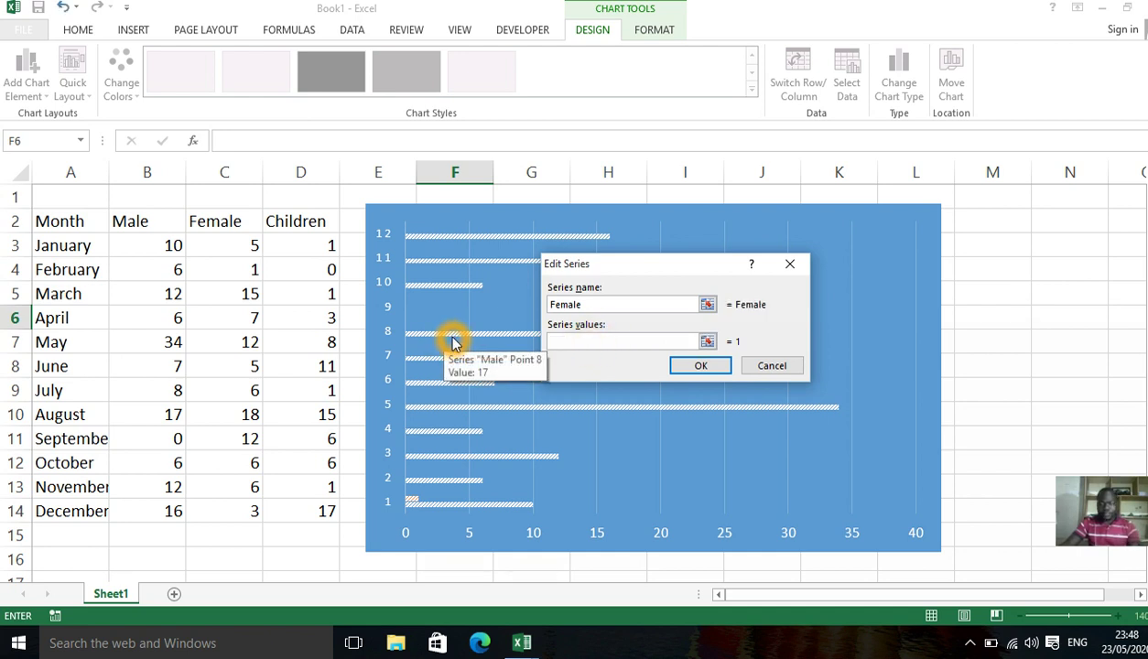
{"action": "left_click", "coordinate": [455, 342]}
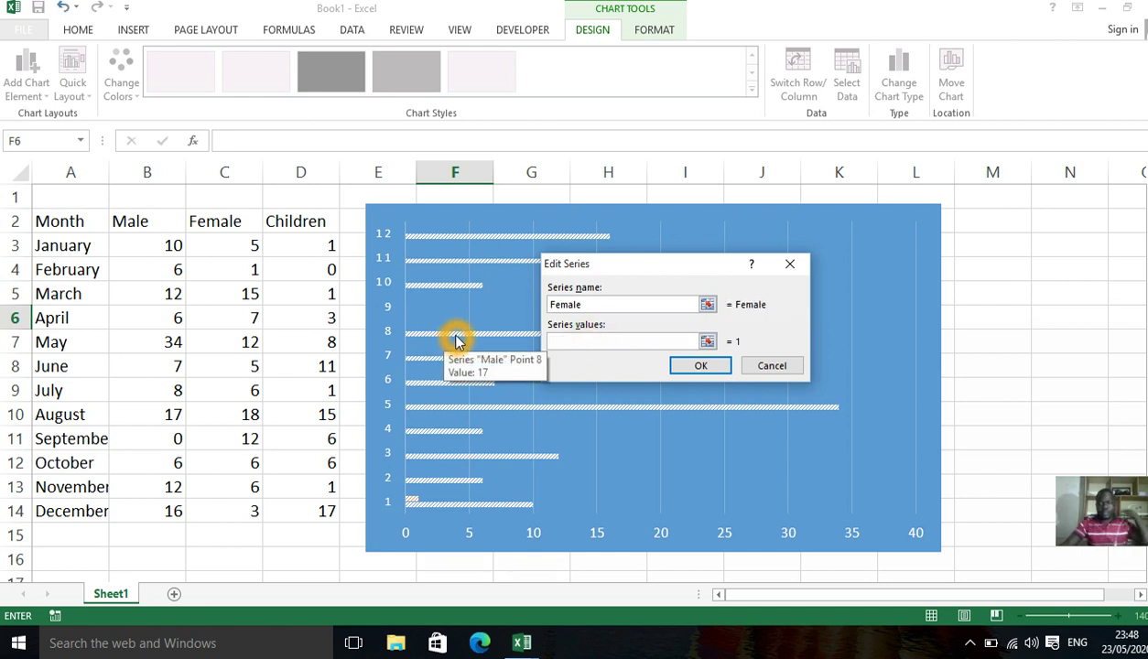
{"action": "left_click_drag", "start_coordinate": [247, 243], "coordinate": [238, 513]}
{"action": "left_click", "coordinate": [701, 366]}
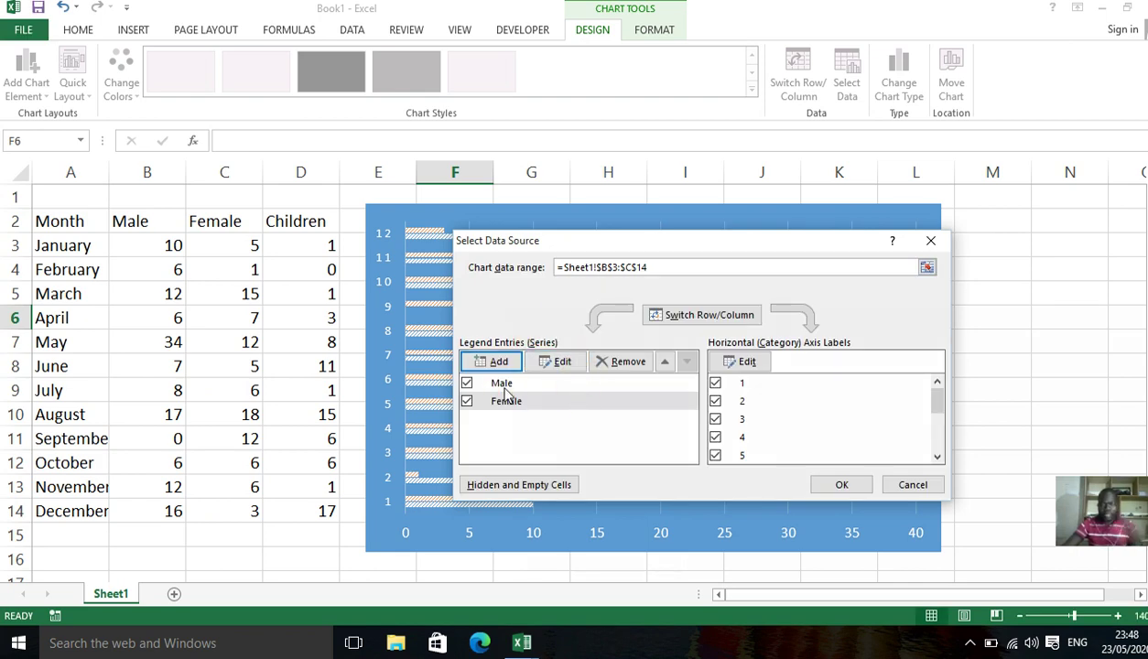
Add a third legend series named Children with its values taken from D3:D14
{"action": "left_click", "coordinate": [506, 363]}
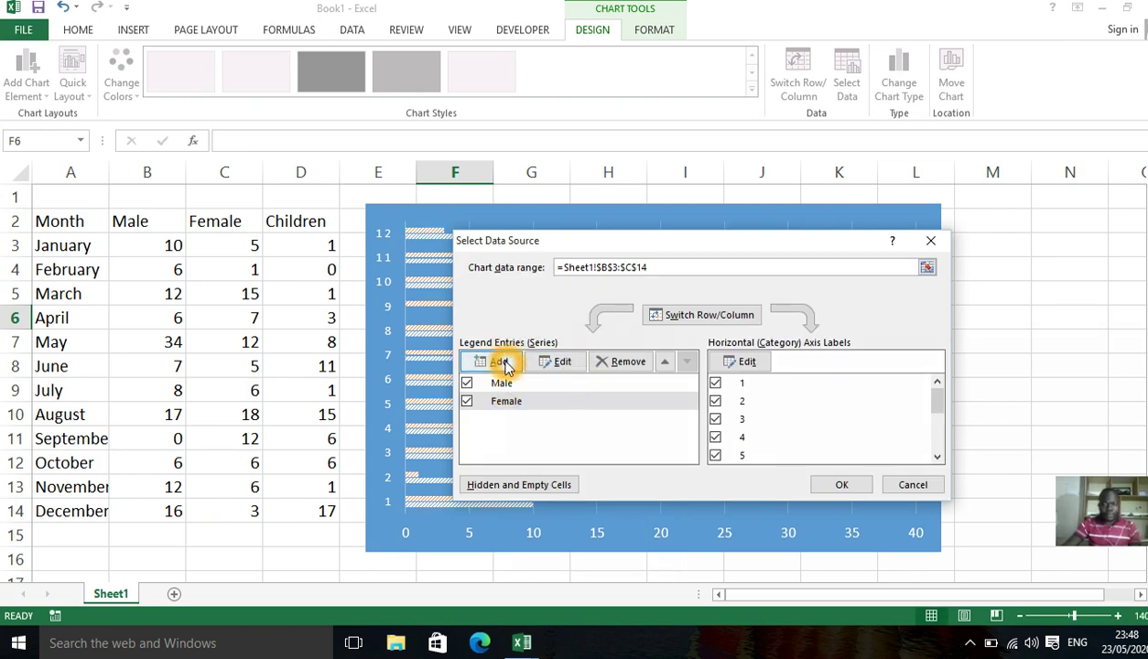
{"action": "left_click", "coordinate": [513, 366]}
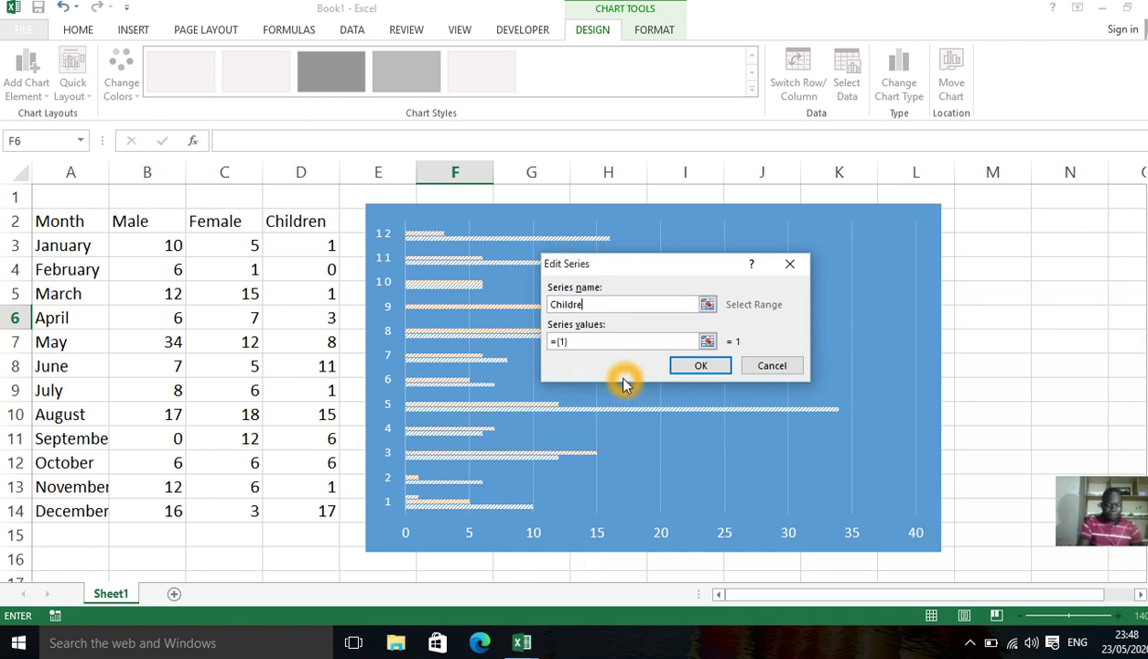
{"action": "left_click_drag", "start_coordinate": [584, 339], "coordinate": [518, 345]}
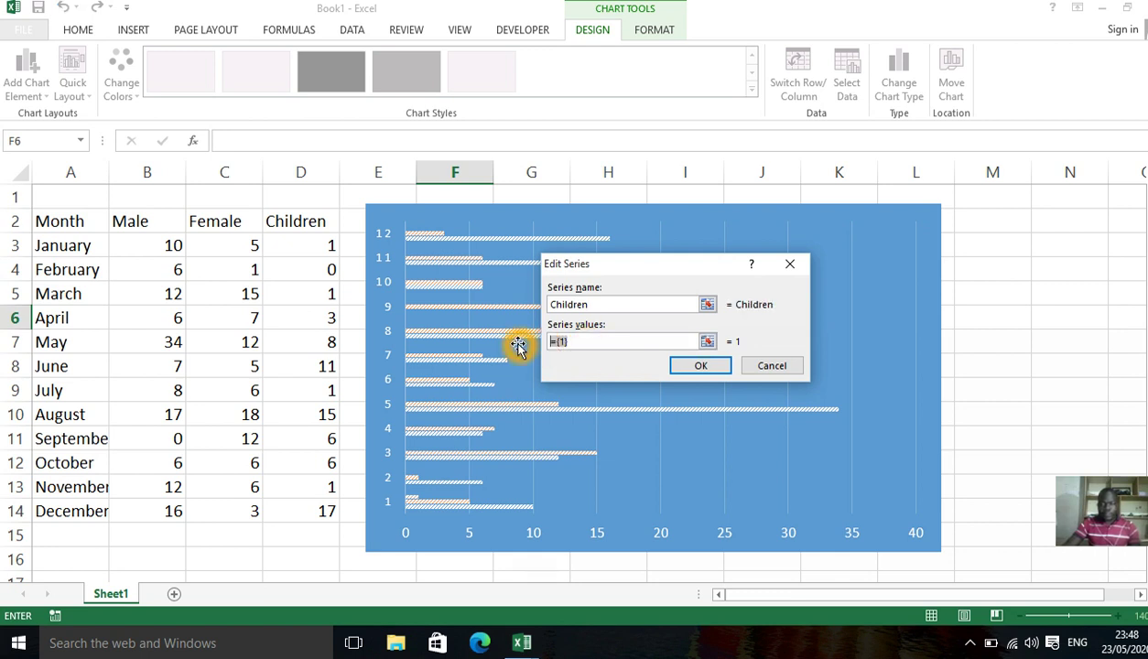
{"action": "left_click", "coordinate": [305, 241]}
{"action": "left_click_drag", "start_coordinate": [305, 241], "coordinate": [310, 515]}
{"action": "left_click", "coordinate": [703, 367]}
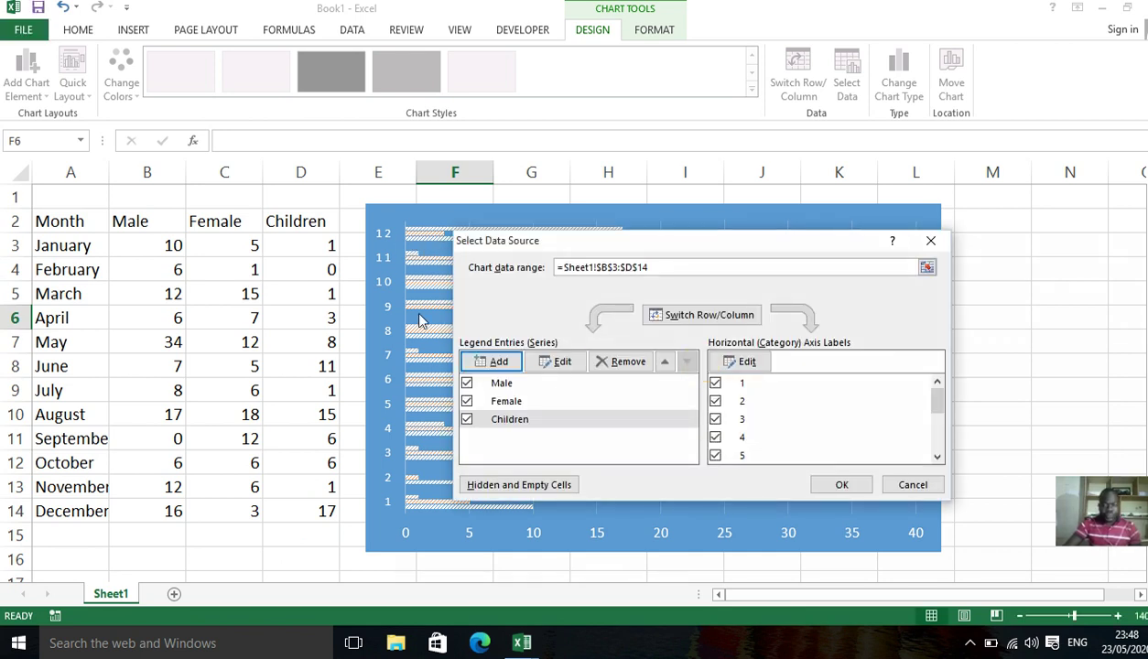
Set the category axis labels to the month names in A3:A14 and accept the chart's data source
{"action": "left_click", "coordinate": [450, 349]}
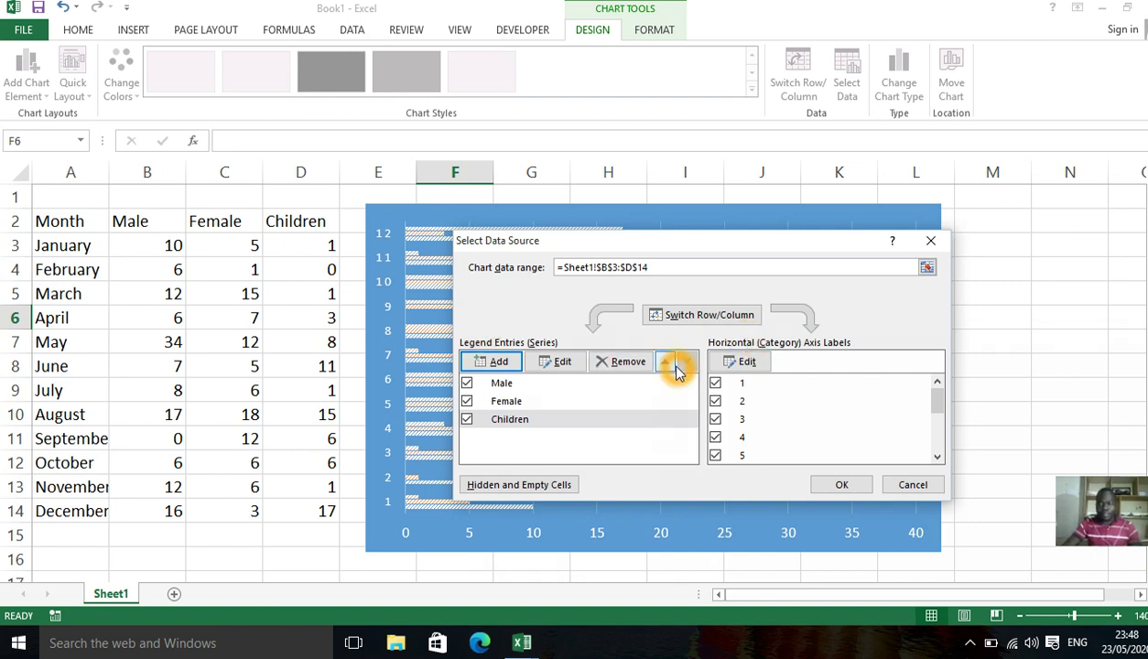
{"action": "left_click", "coordinate": [746, 363]}
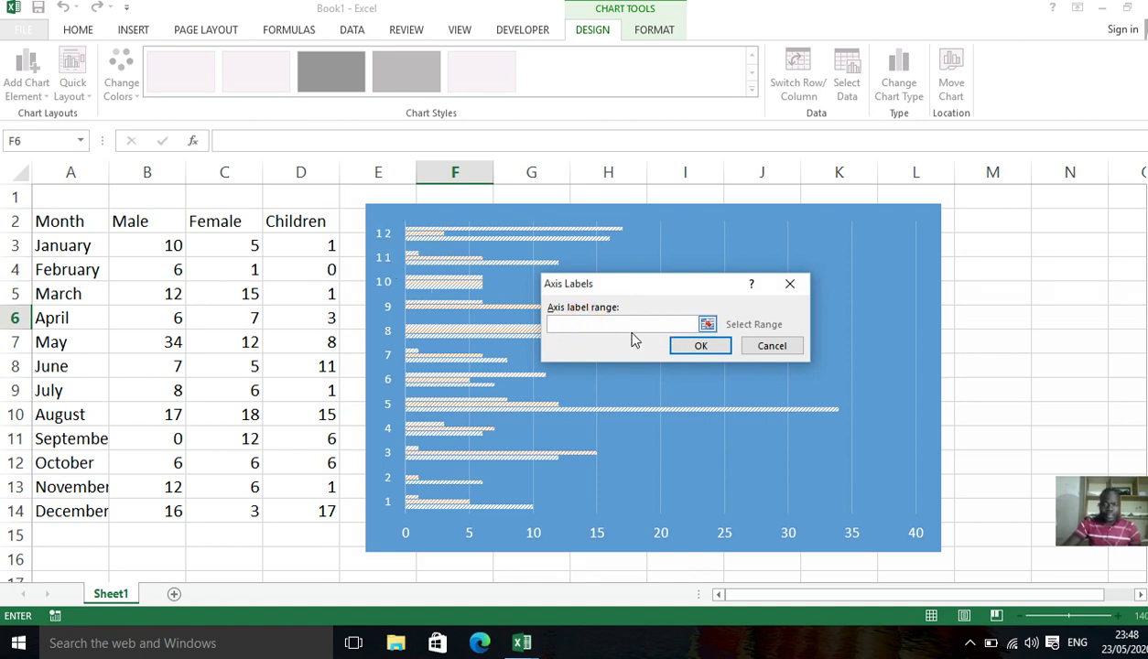
{"action": "left_click_drag", "start_coordinate": [628, 328], "coordinate": [576, 326]}
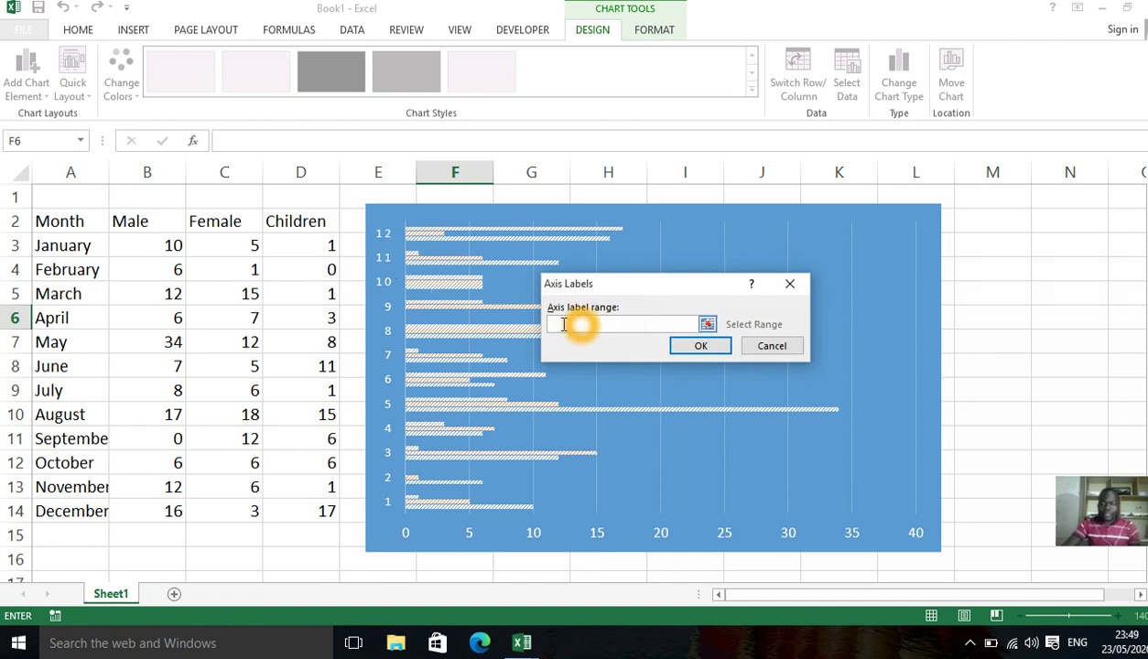
{"action": "left_click_drag", "start_coordinate": [84, 249], "coordinate": [84, 510]}
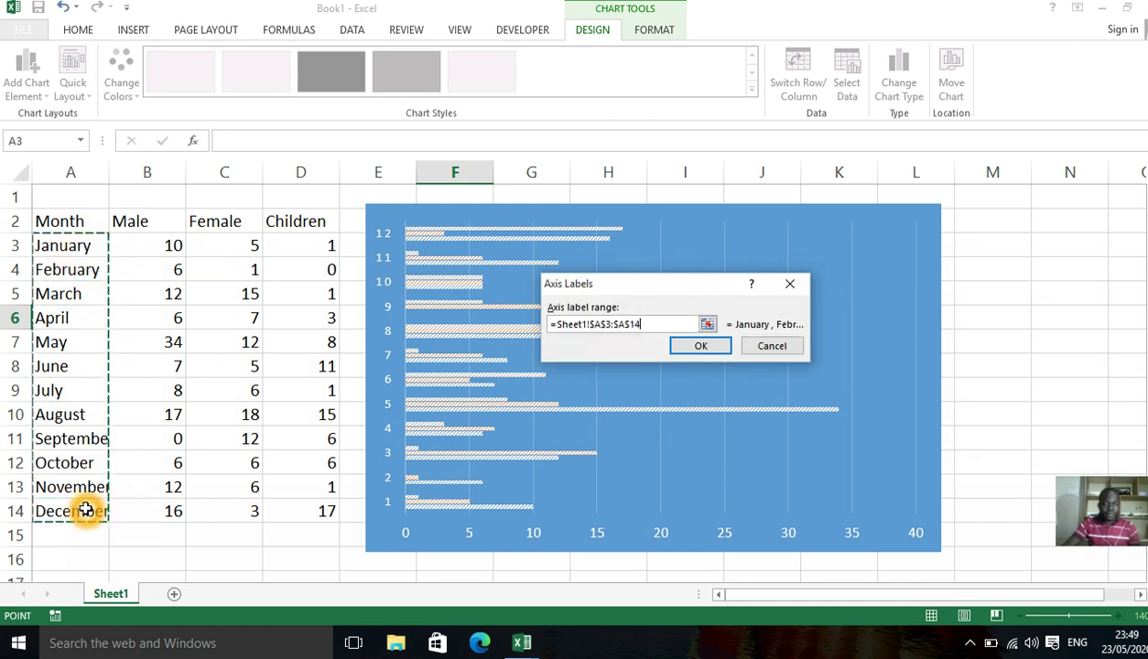
{"action": "left_click", "coordinate": [700, 345]}
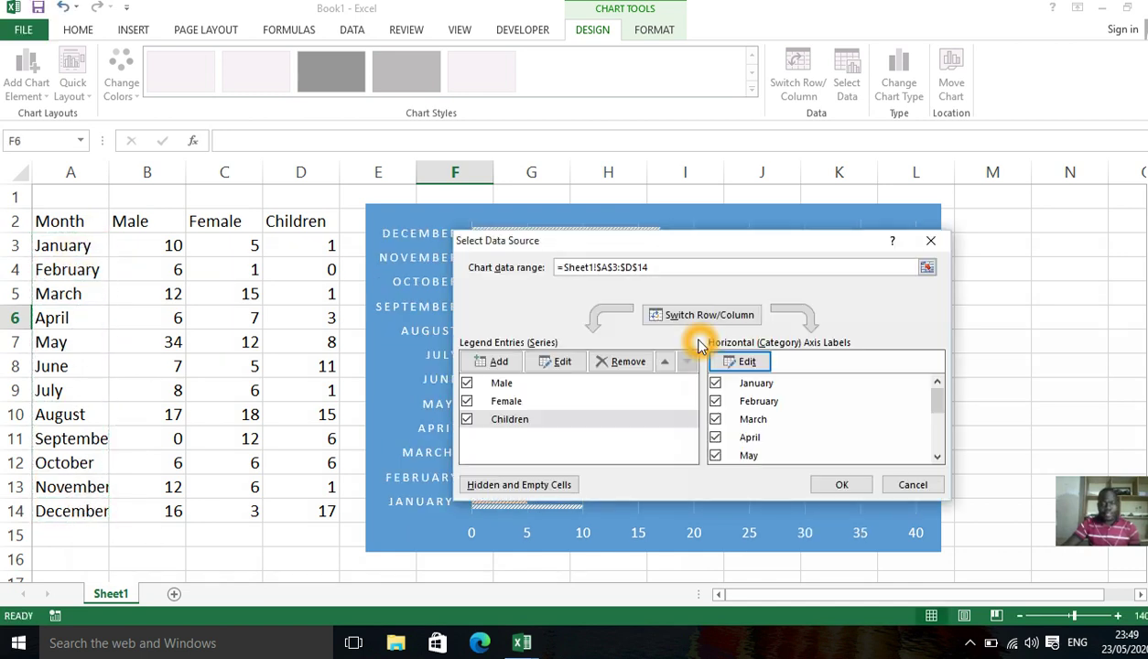
{"action": "left_click_drag", "start_coordinate": [769, 243], "coordinate": [869, 202]}
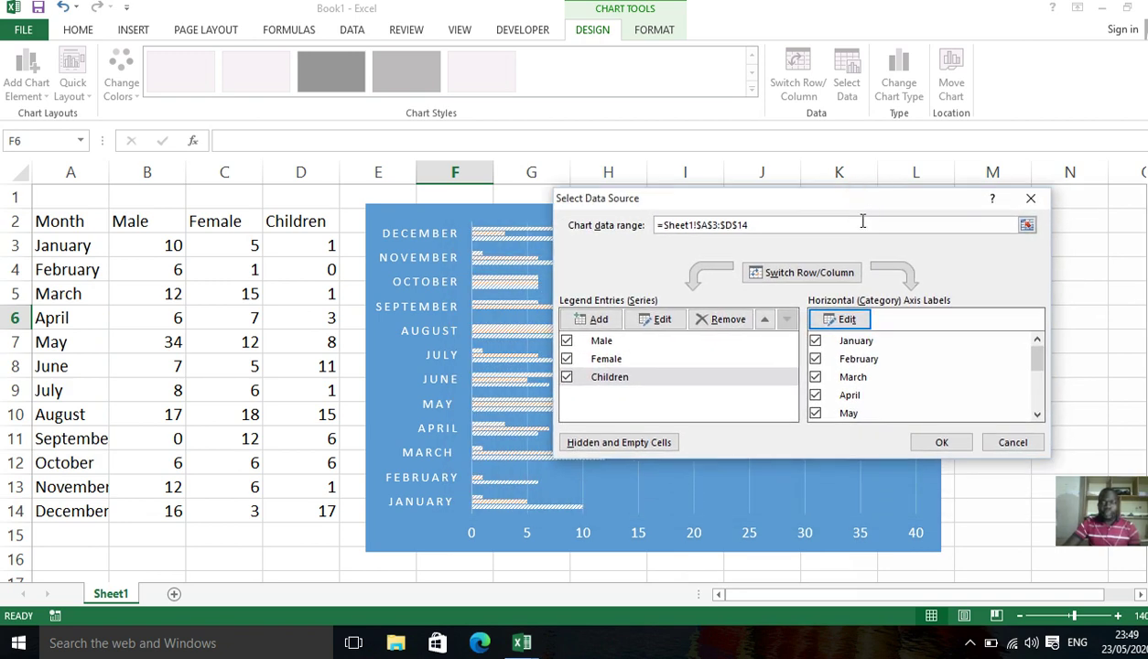
{"action": "left_click", "coordinate": [941, 442]}
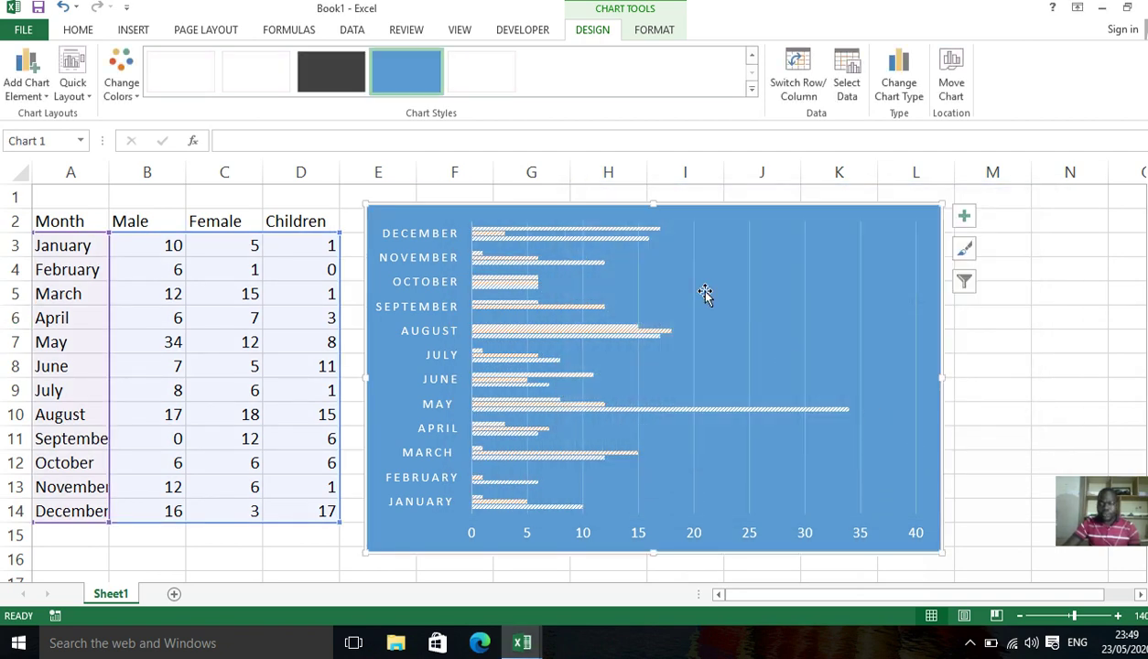
Apply the light grey gradient style to the bar chart and preview an orange, yellow and green colour palette
{"action": "left_click", "coordinate": [752, 89]}
{"action": "left_click", "coordinate": [346, 80]}
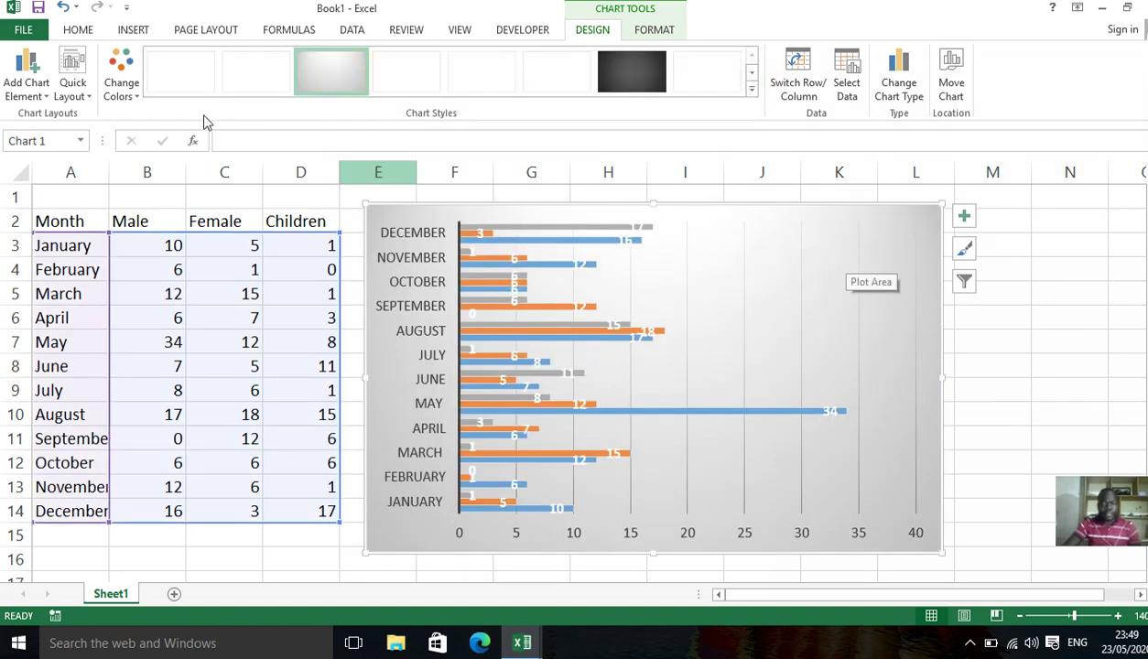
{"action": "left_click", "coordinate": [126, 87]}
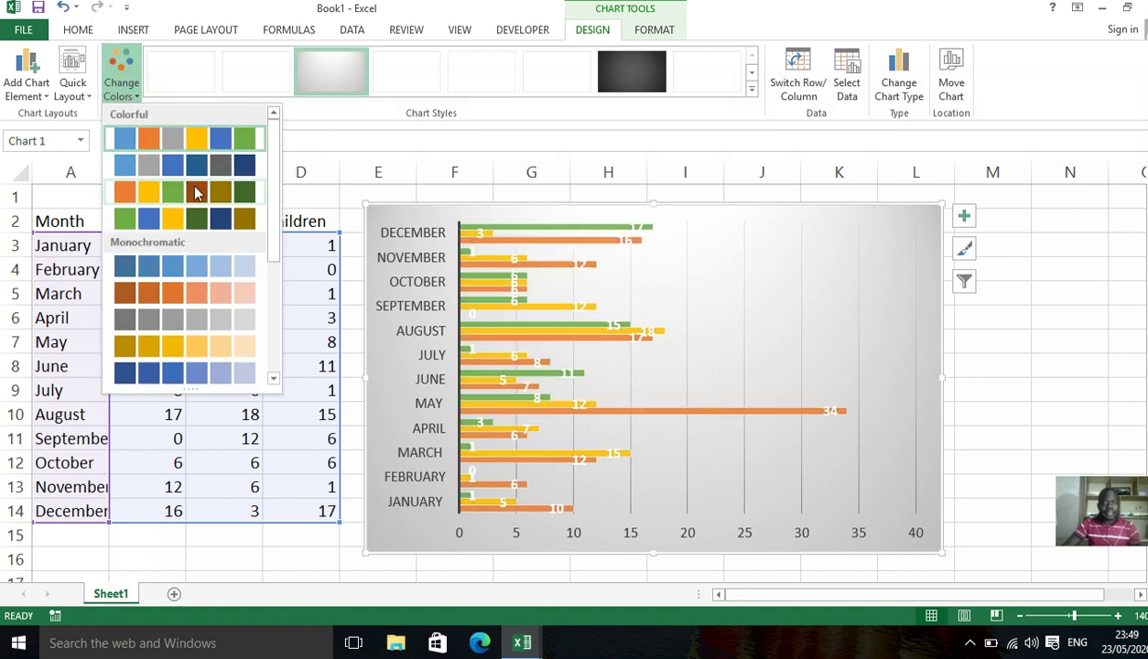
{"action": "left_click", "coordinate": [921, 243]}
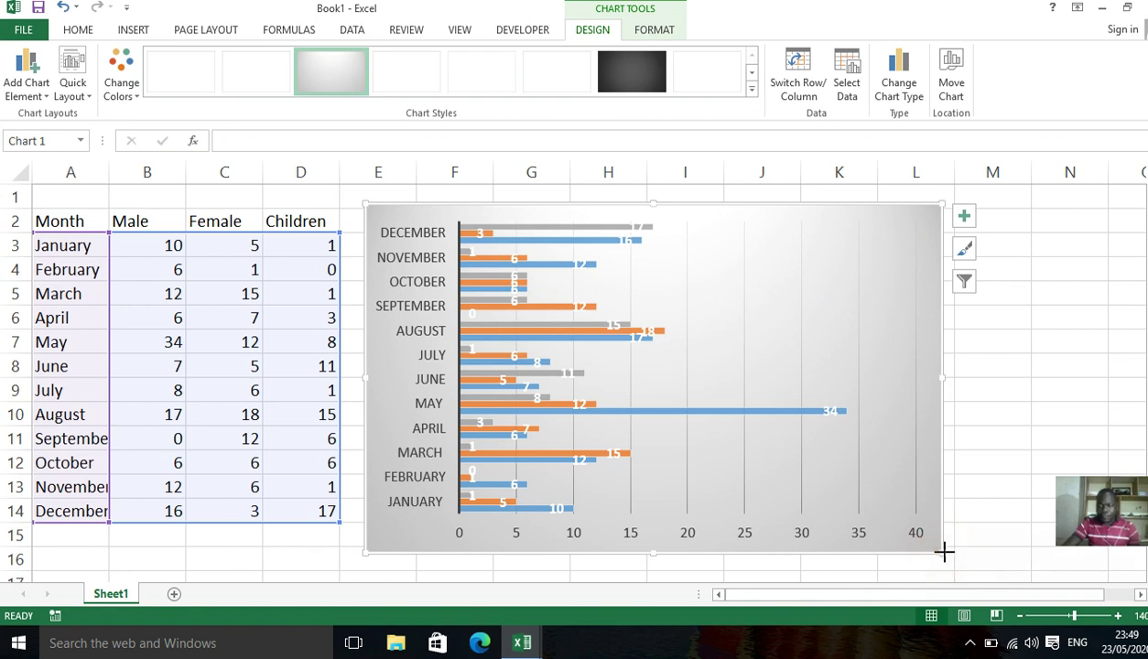
Enlarge the bar chart slightly into column M and row 16, and apply the plain white style with dark data labels
{"action": "left_click_drag", "start_coordinate": [947, 551], "coordinate": [982, 567]}
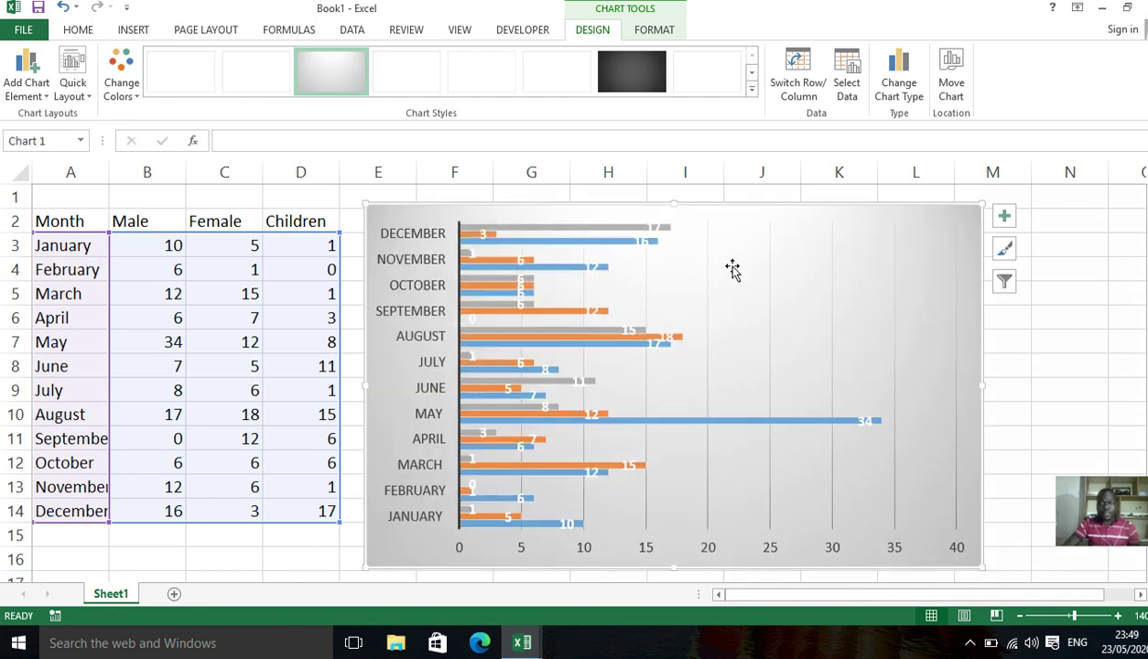
{"action": "left_click", "coordinate": [275, 80]}
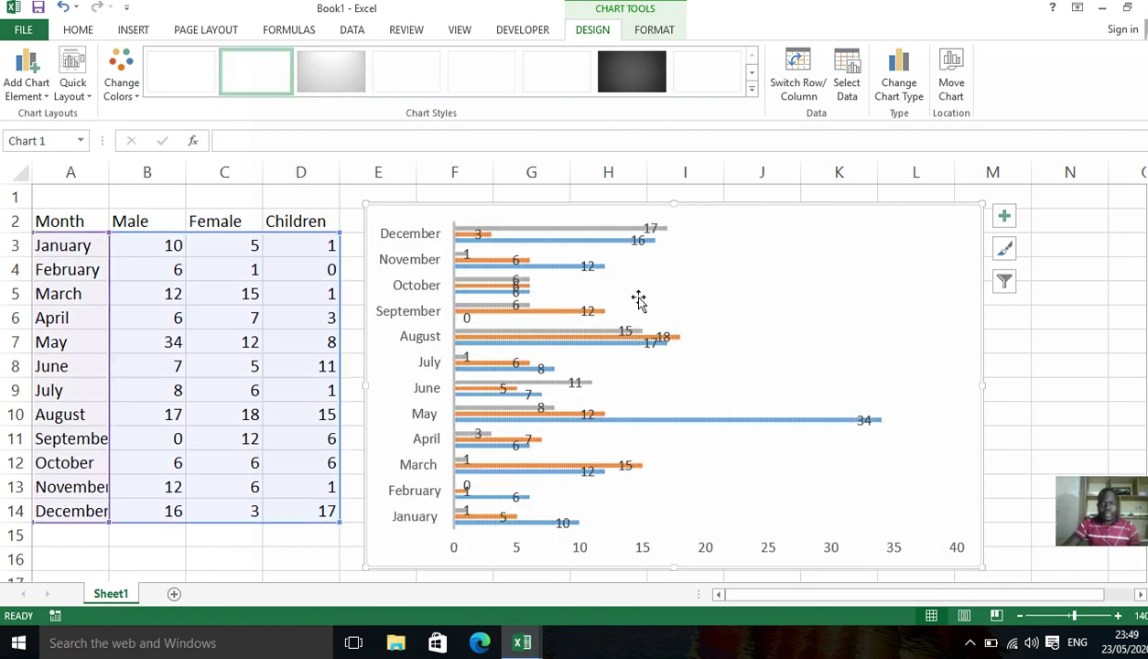
{"action": "left_click", "coordinate": [894, 357]}
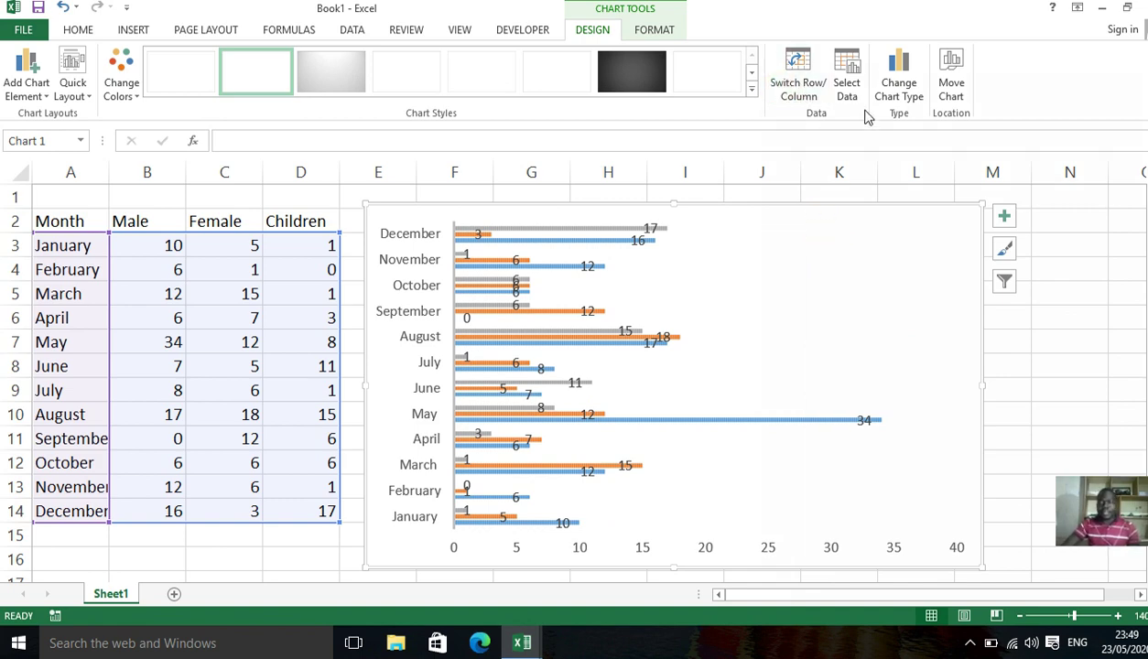
Change the bar chart to the basic Line chart type with the months along the axis
{"action": "left_click", "coordinate": [902, 97]}
{"action": "left_click", "coordinate": [460, 154]}
{"action": "left_click", "coordinate": [364, 185]}
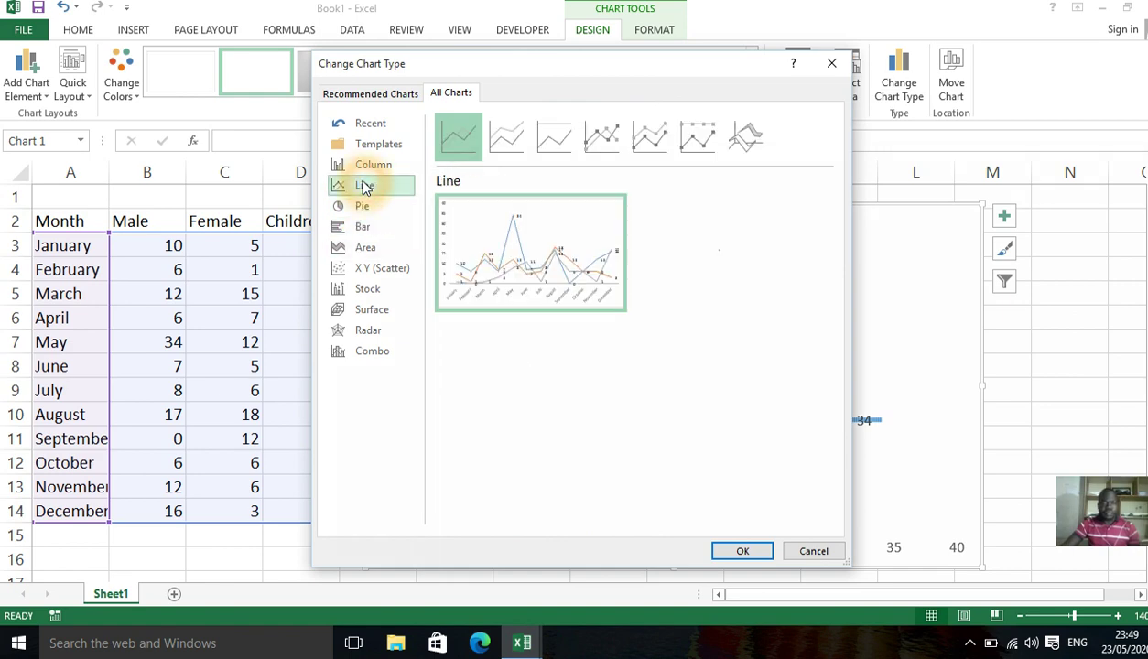
{"action": "left_click", "coordinate": [738, 552]}
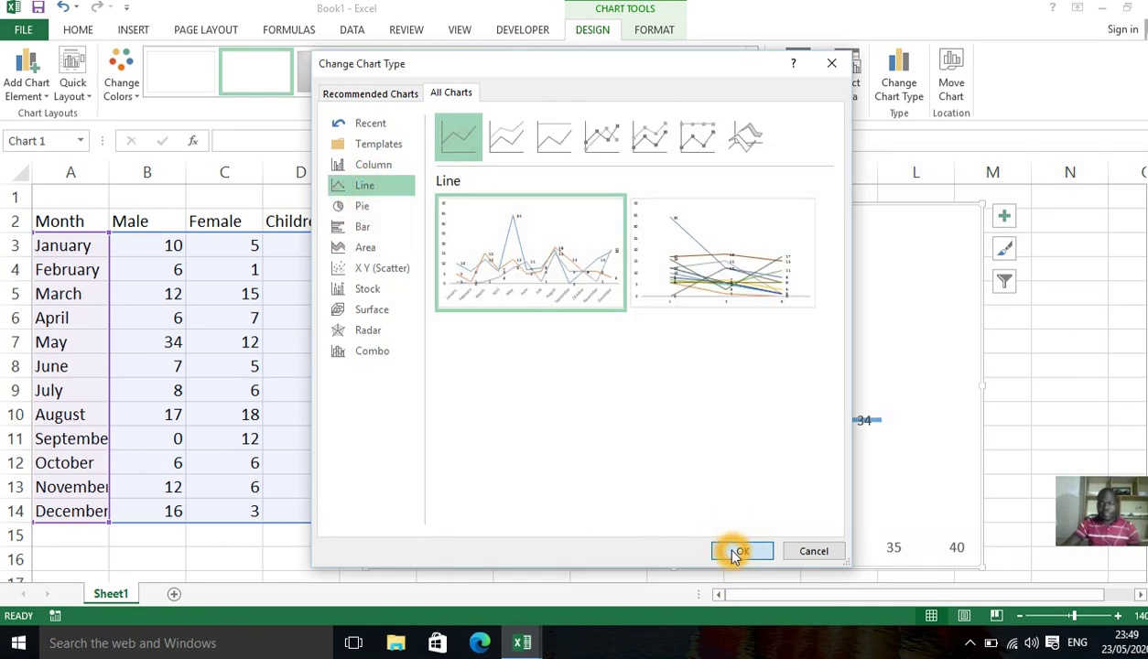
Change the line chart to the basic Pie chart type
{"action": "left_click", "coordinate": [902, 92]}
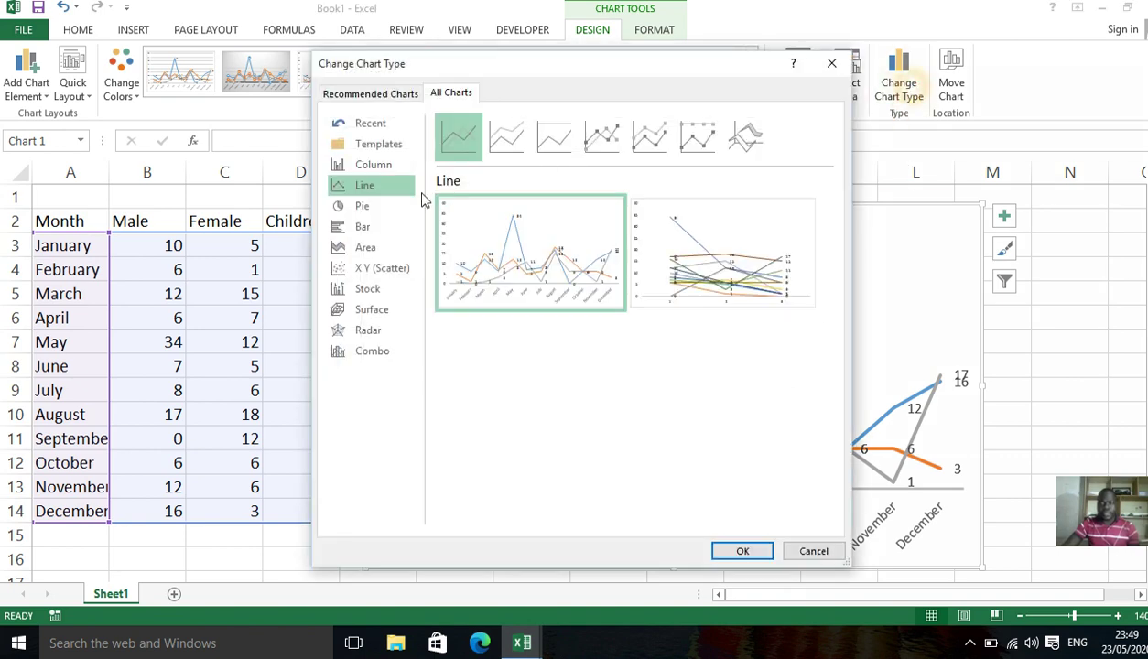
{"action": "left_click", "coordinate": [359, 209]}
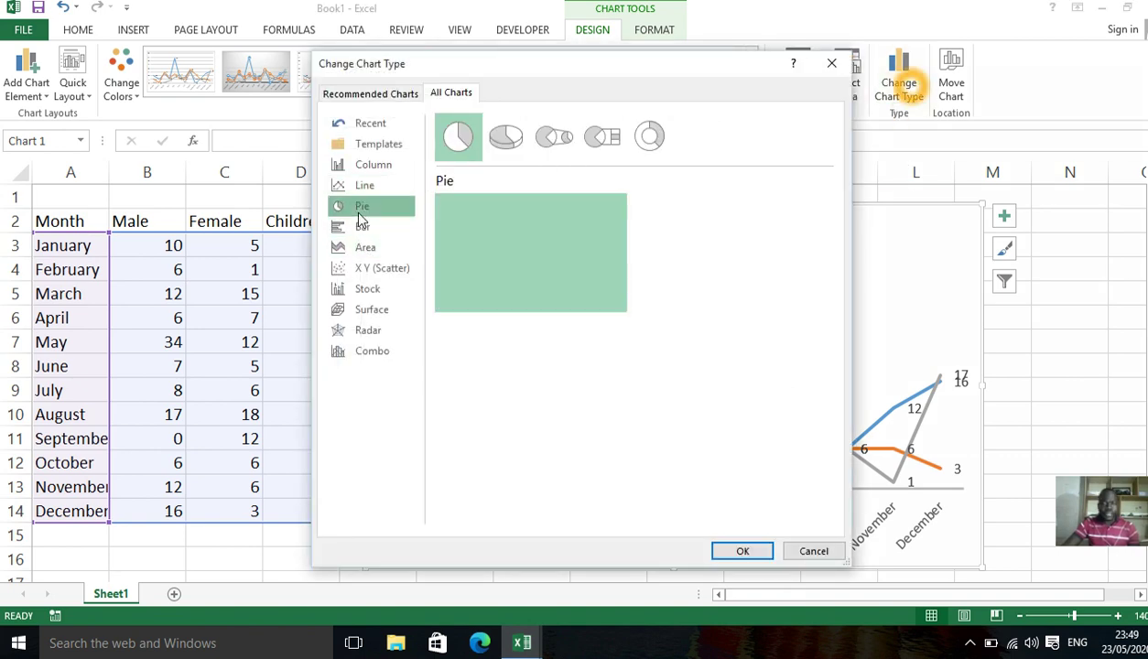
{"action": "left_click", "coordinate": [740, 550]}
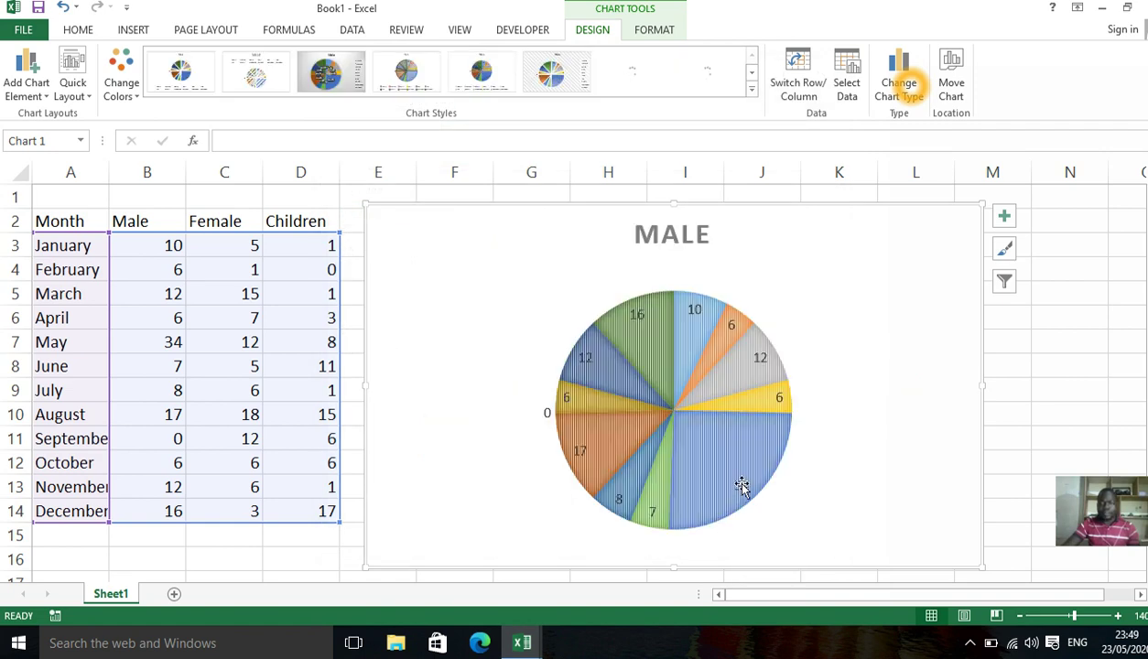
{"action": "left_click", "coordinate": [910, 92]}
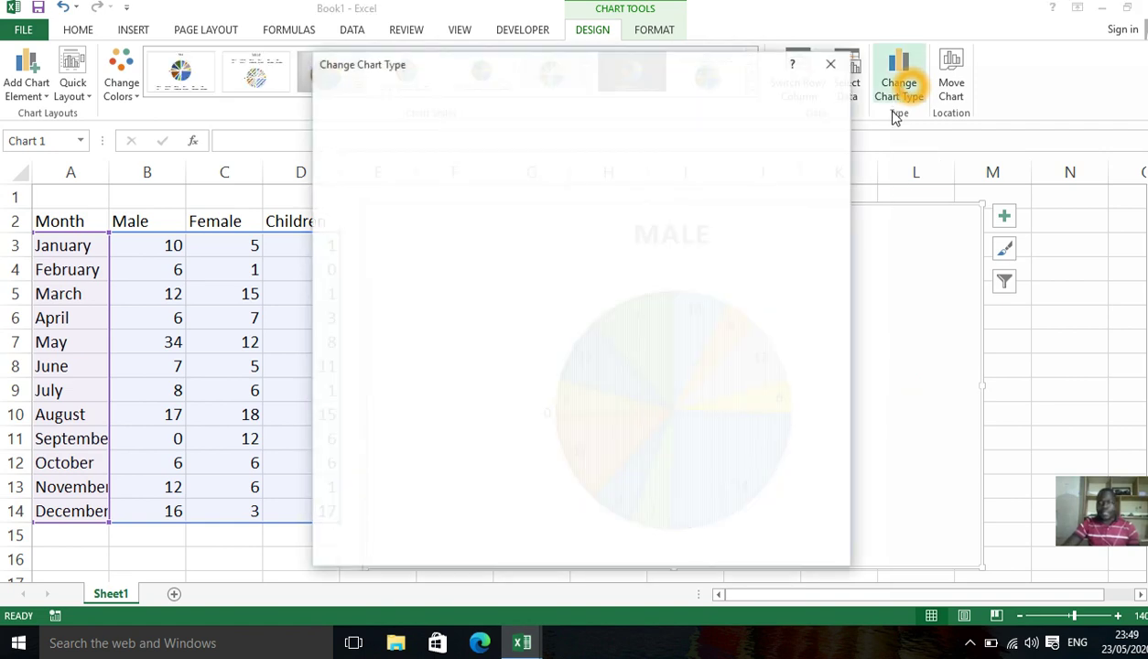
{"action": "left_click", "coordinate": [346, 186]}
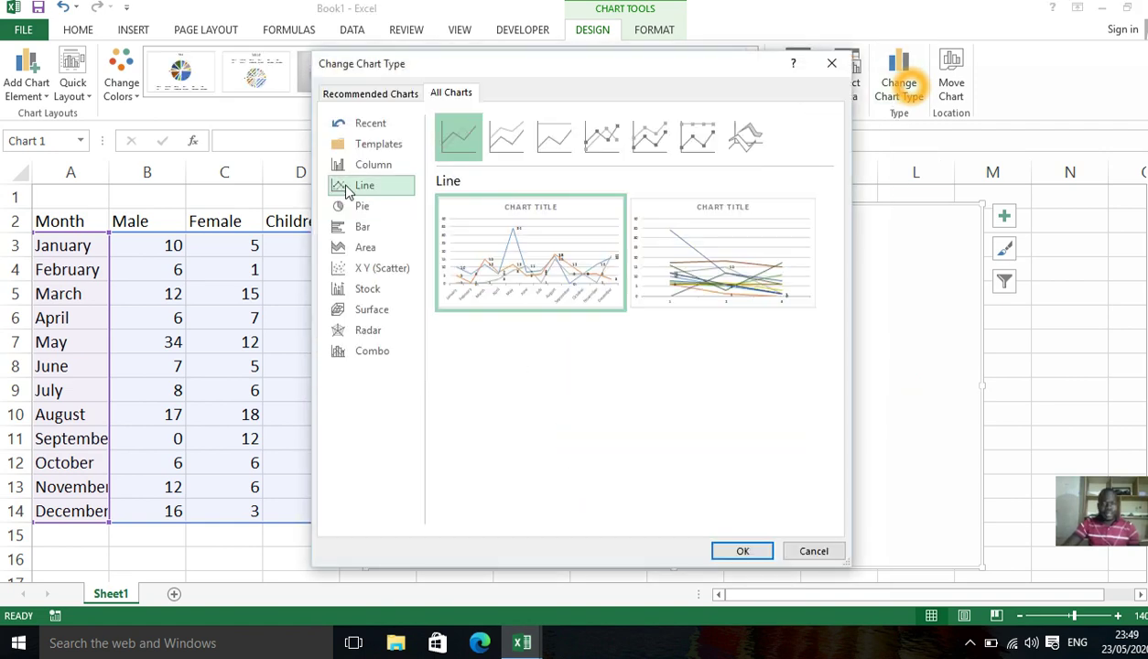
{"action": "mouse_move", "coordinate": [457, 267]}
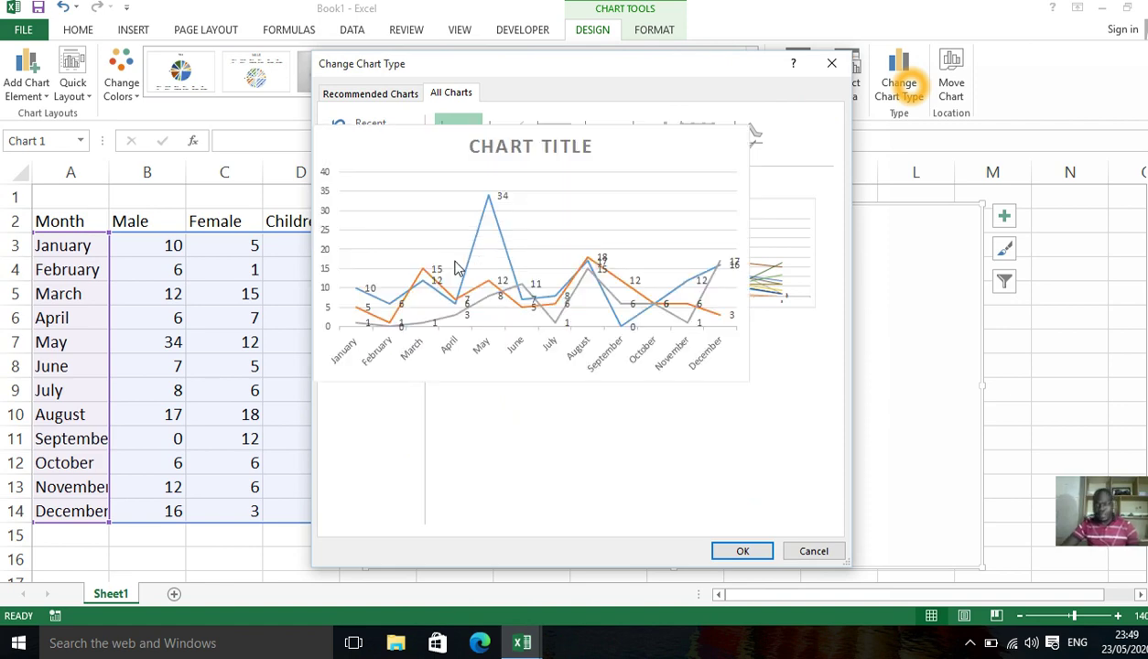
{"action": "left_click", "coordinate": [814, 552]}
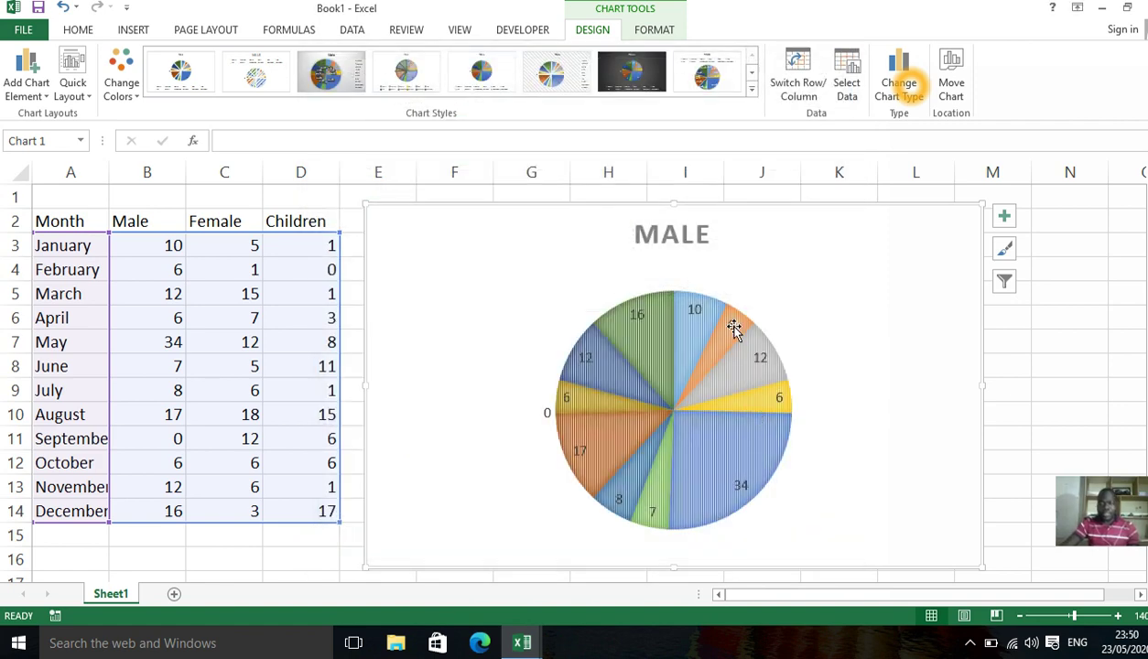
Apply the pie chart style with a month legend above the pie and value-and-percentage labels on the slices
{"action": "left_click", "coordinate": [707, 73]}
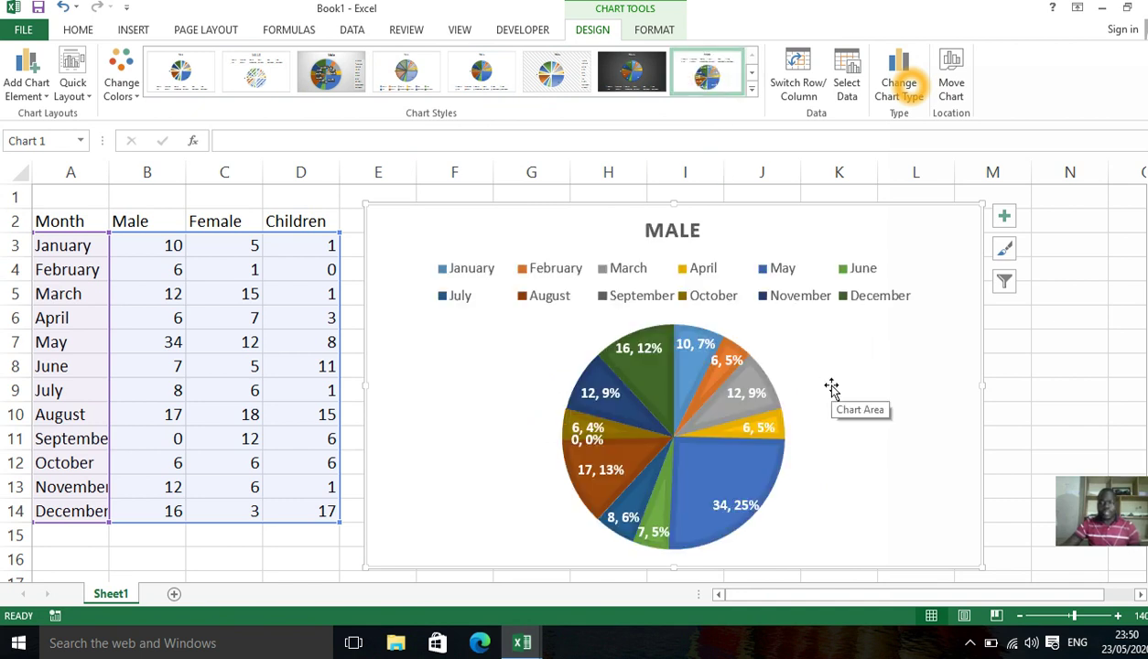